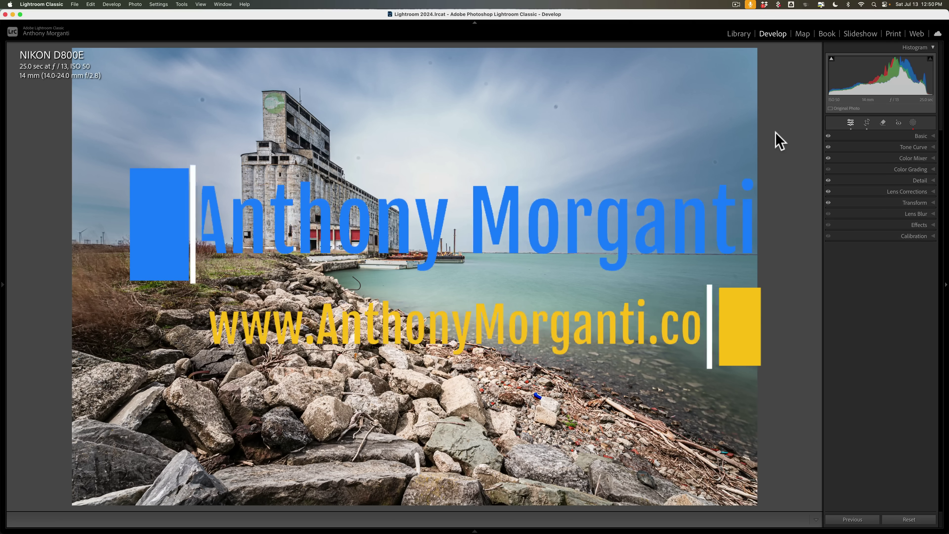
# Open the Remove tool on the grain-elevator lakeshore photo in the Develop module.
pyautogui.click(883, 123)
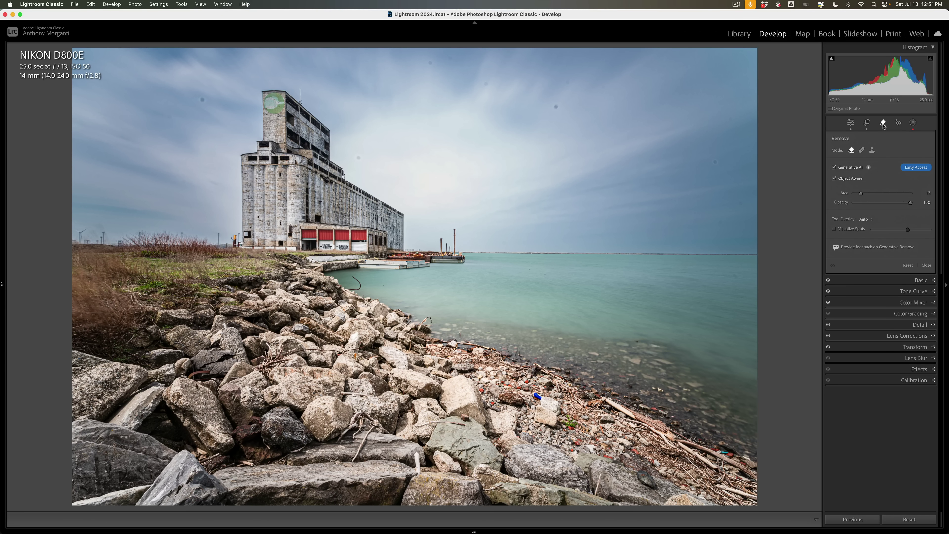
# Zoom in on the sky and turn off Generative AI and Object Aware.
pyautogui.press('space')
pyautogui.click(555, 132)
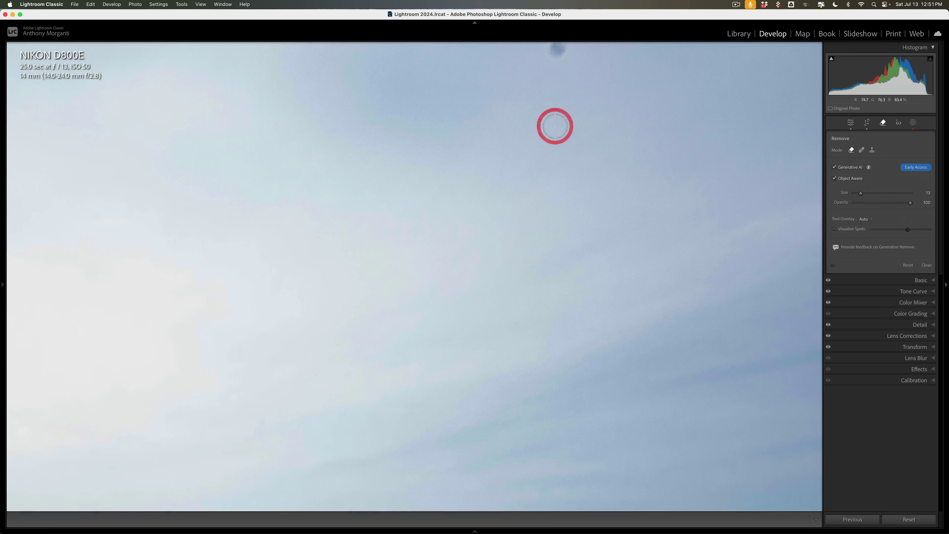
pyautogui.moveTo(554, 126); pyautogui.dragTo(584, 354)
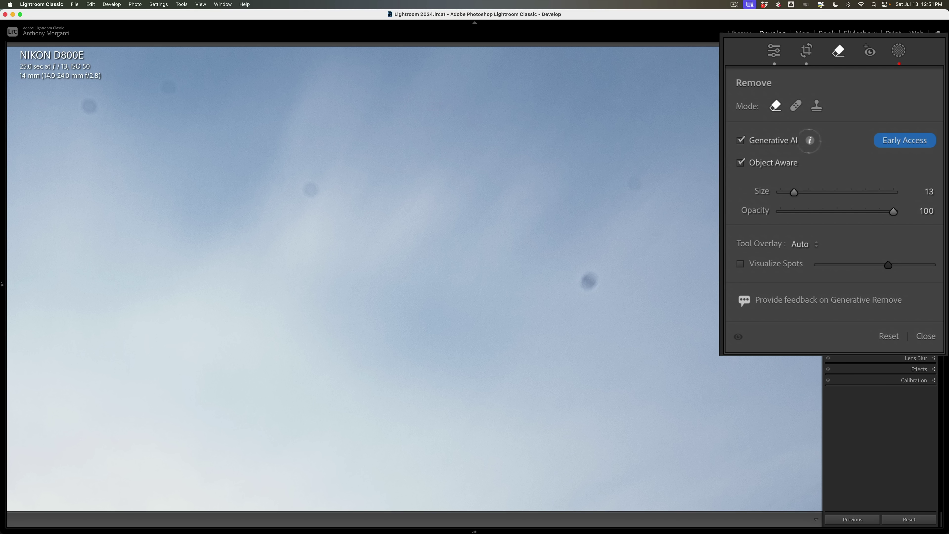
pyautogui.click(740, 141)
pyautogui.click(742, 163)
# Set the brush to size 17 and erase three dark water spots in the sky.
pyautogui.press(']')
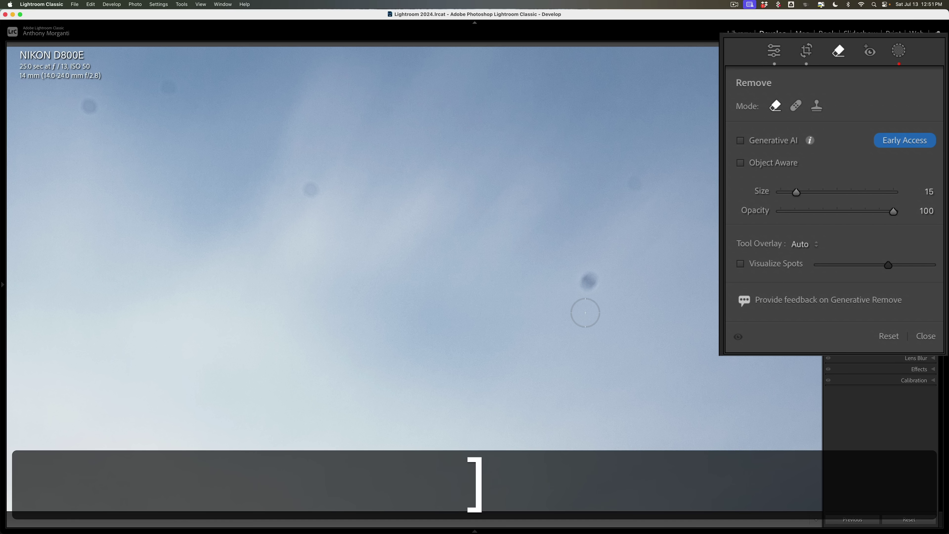
pyautogui.press(']')
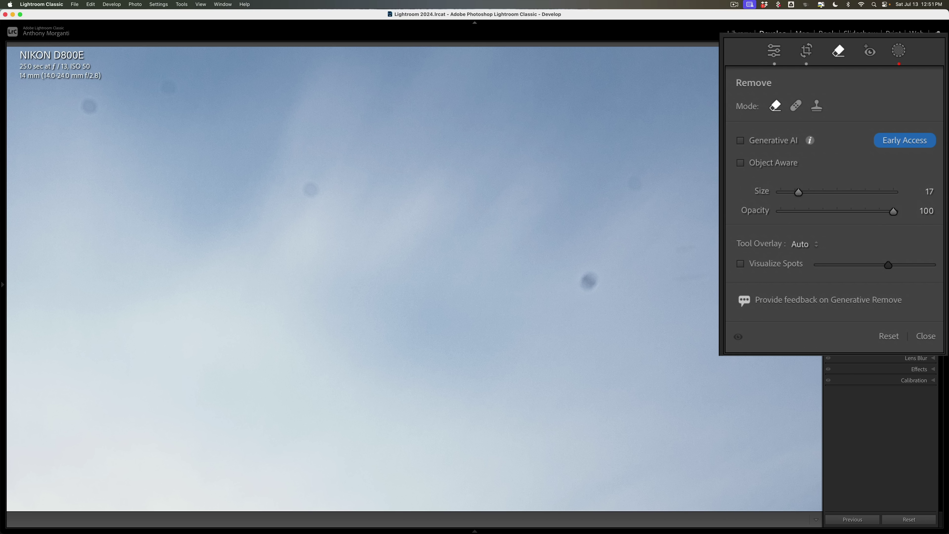
pyautogui.click(589, 282)
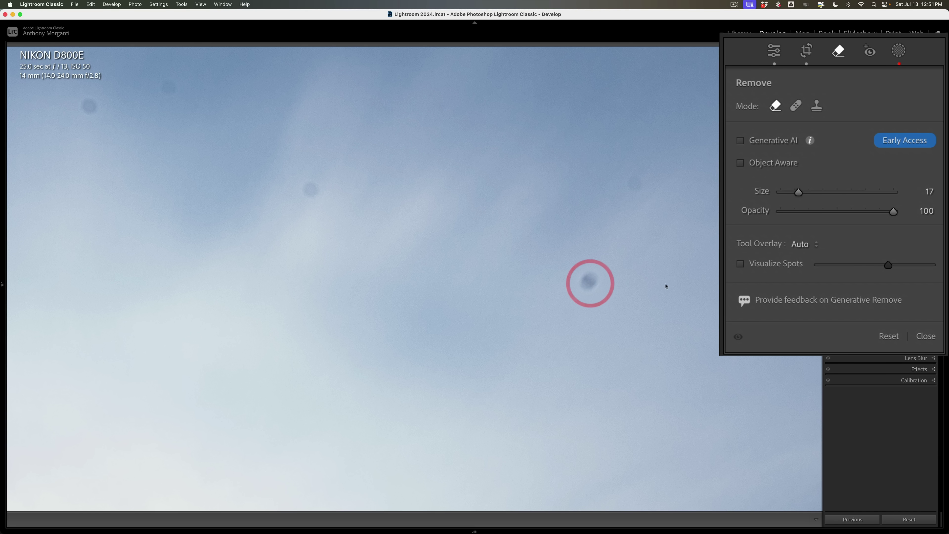
pyautogui.click(633, 183)
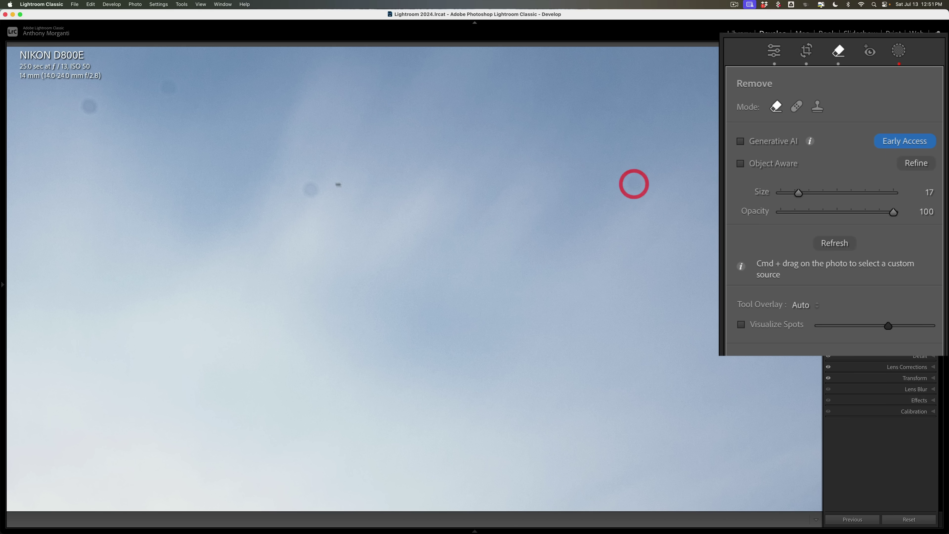
pyautogui.click(309, 190)
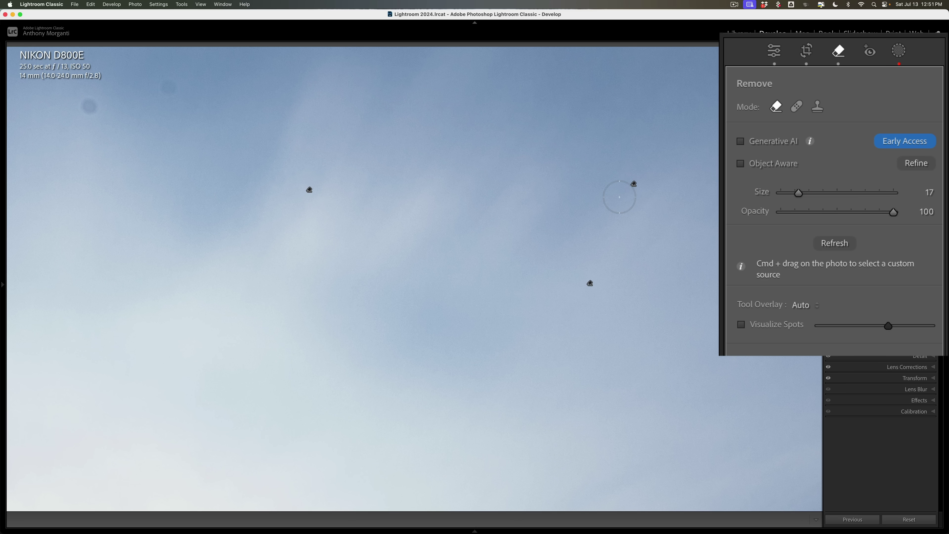
pyautogui.press('space')
# Shrink the brush to size 10 and erase three spots in the right and left sky.
pyautogui.click(538, 210)
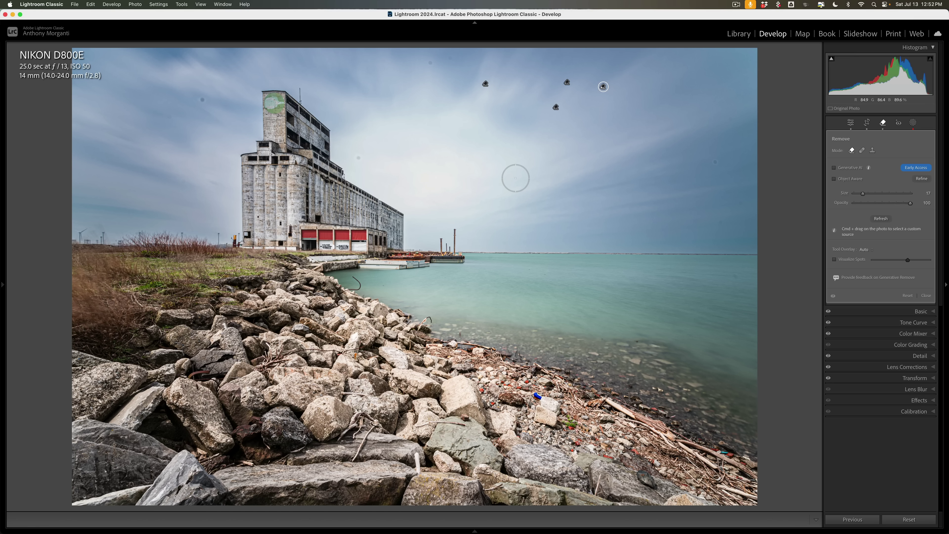
pyautogui.press('[')
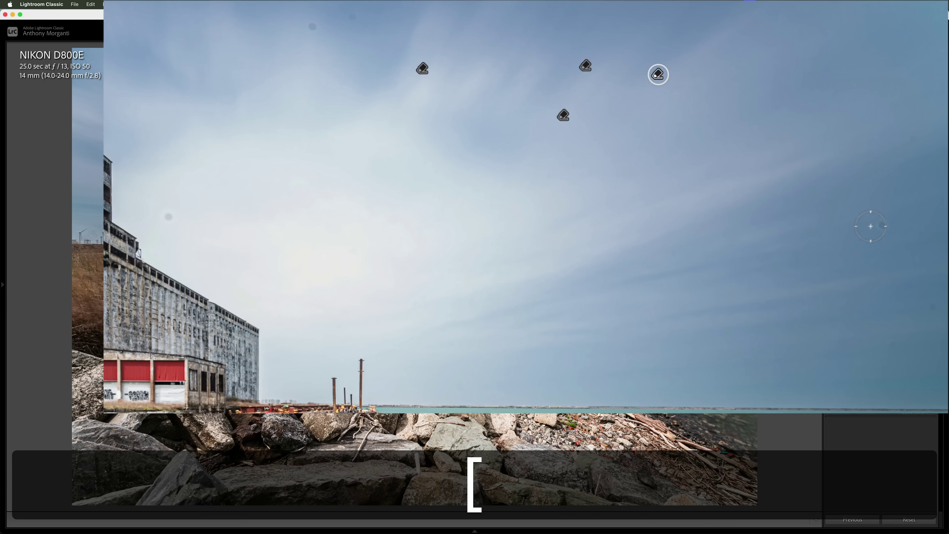
pyautogui.click(882, 221)
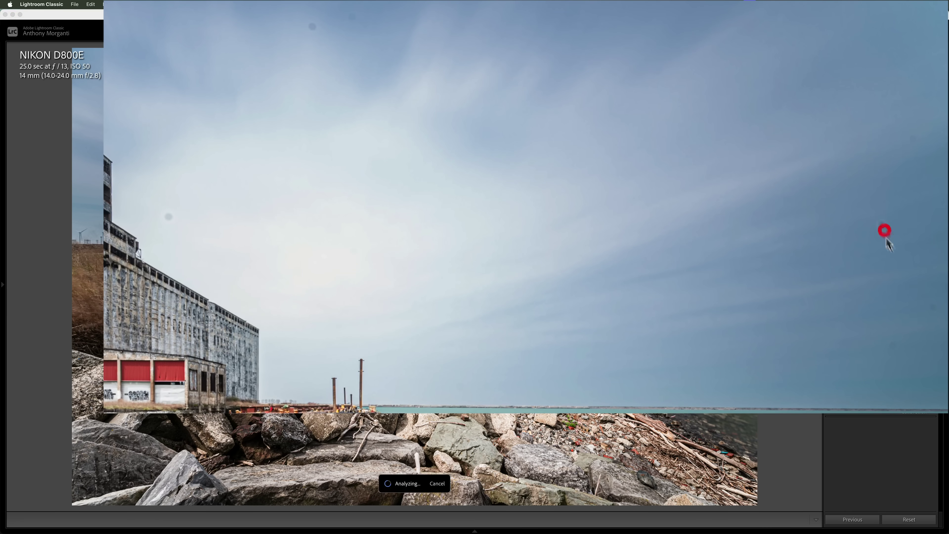
pyautogui.click(931, 306)
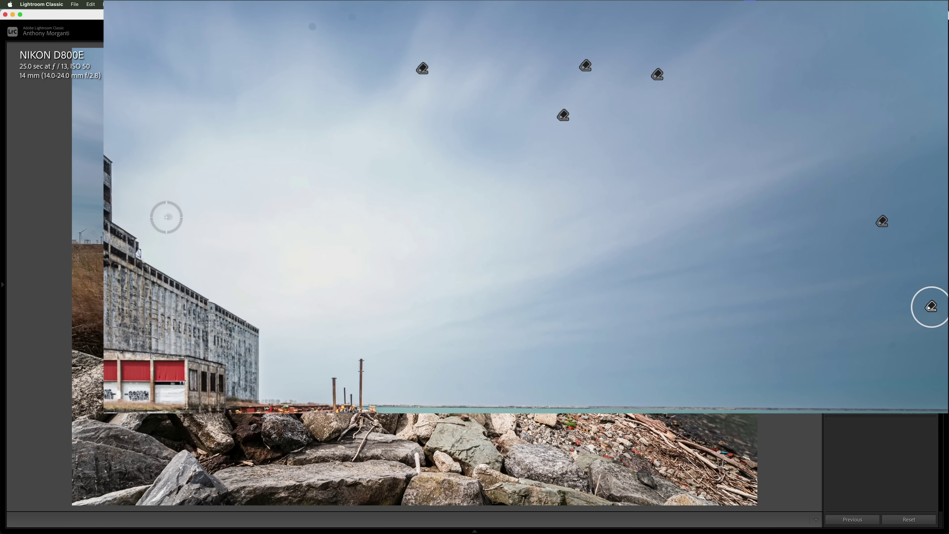
pyautogui.click(166, 216)
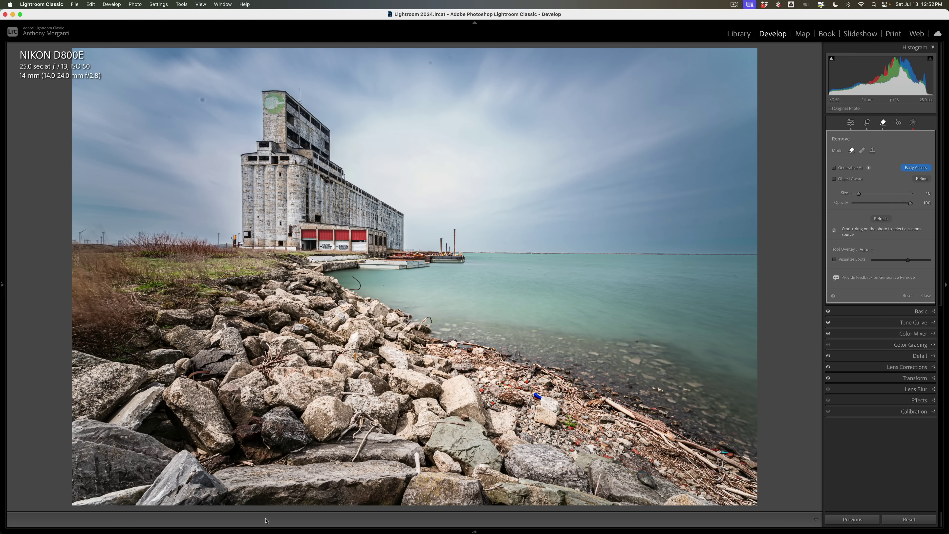
# Open the woman-in-snow photo from the filmstrip and enlarge the brush to size 17.
pyautogui.moveTo(265, 530)
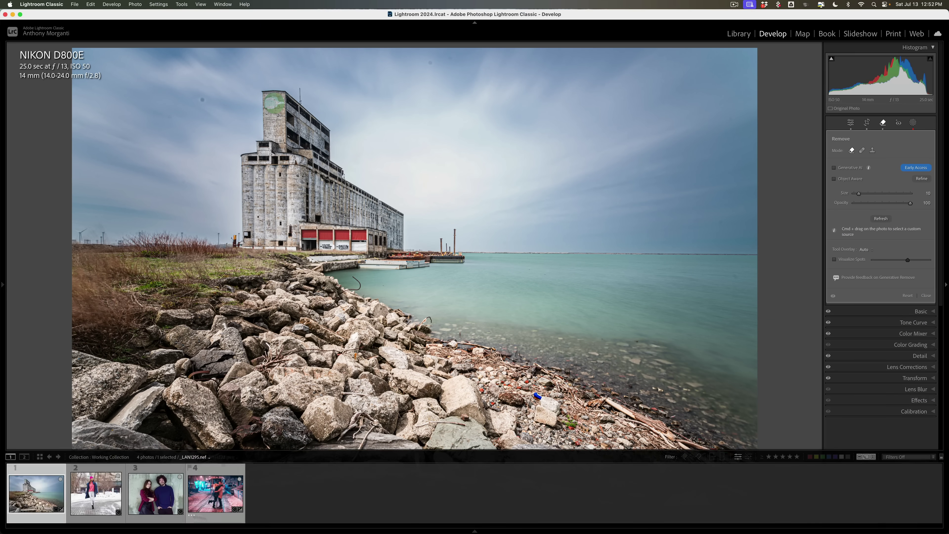
pyautogui.click(83, 493)
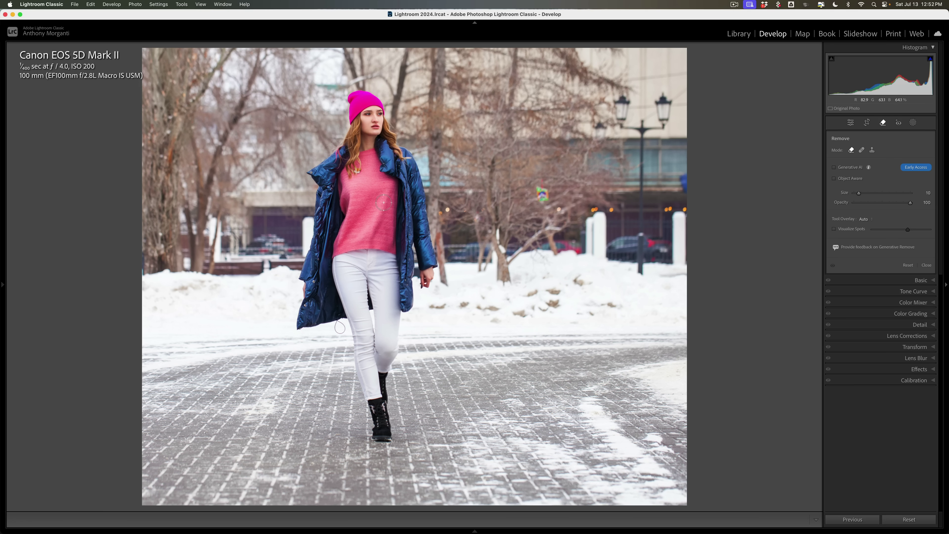
pyautogui.press(']')
# Paint a Remove stroke all around the walking woman from hat to boots.
pyautogui.moveTo(357, 104)
pyautogui.mouseDown()
pyautogui.moveTo(319, 174)
pyautogui.moveTo(302, 286)
pyautogui.moveTo(311, 323)
pyautogui.moveTo(344, 318)
pyautogui.moveTo(373, 441)
pyautogui.moveTo(397, 434)
pyautogui.moveTo(385, 354)
pyautogui.moveTo(402, 305)
pyautogui.moveTo(429, 273)
pyautogui.moveTo(392, 112)
pyautogui.moveTo(369, 98)
pyautogui.moveTo(360, 153)
pyautogui.moveTo(402, 277)
pyautogui.moveTo(371, 330)
pyautogui.mouseUp()
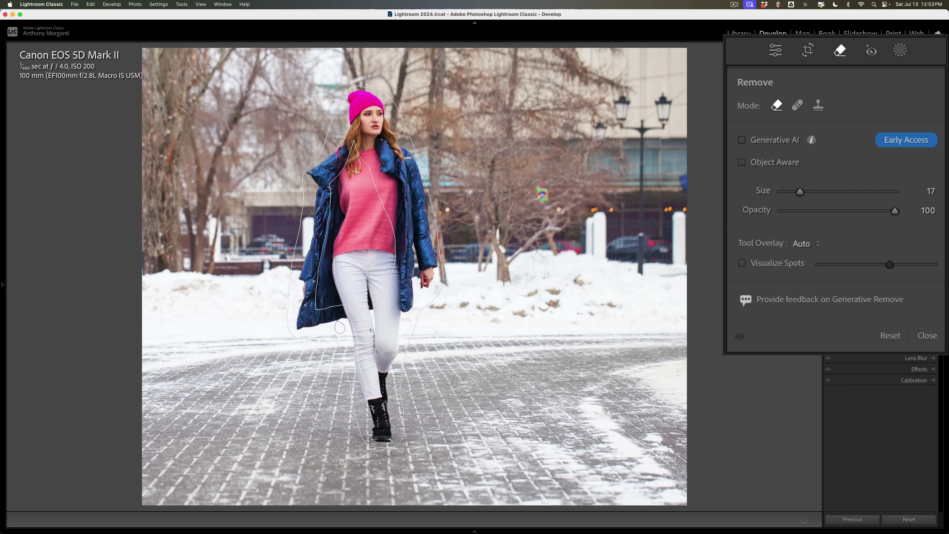
pyautogui.moveTo(378, 268)
pyautogui.mouseDown()
pyautogui.moveTo(384, 234)
pyautogui.moveTo(351, 151)
pyautogui.moveTo(366, 268)
pyautogui.mouseUp()
pyautogui.moveTo(356, 305)
pyautogui.mouseDown()
pyautogui.moveTo(339, 181)
pyautogui.moveTo(319, 300)
pyautogui.moveTo(340, 298)
pyautogui.mouseUp()
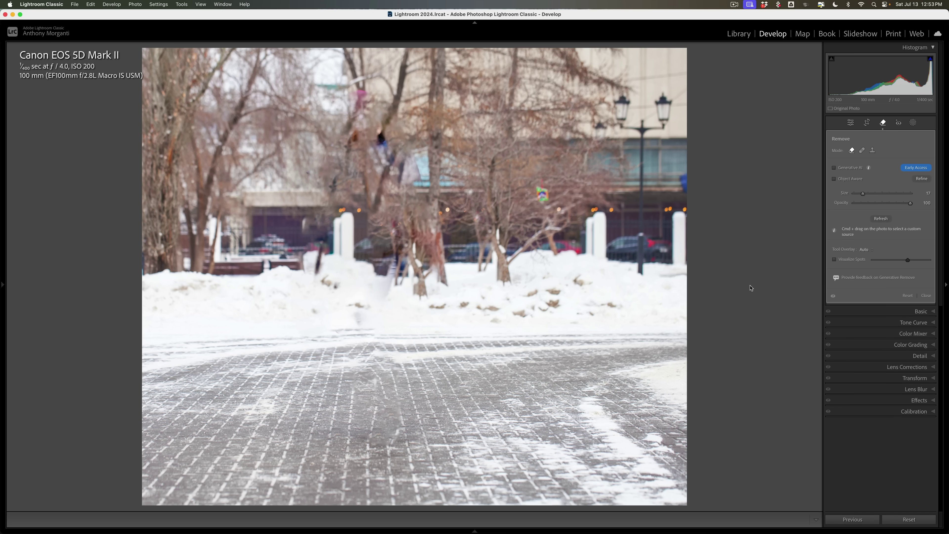
# Enlarge the brush to size 20 and patch the area near the left white pillar.
pyautogui.scroll(3, 367, 239)
pyautogui.moveTo(365, 255); pyautogui.dragTo(373, 263)
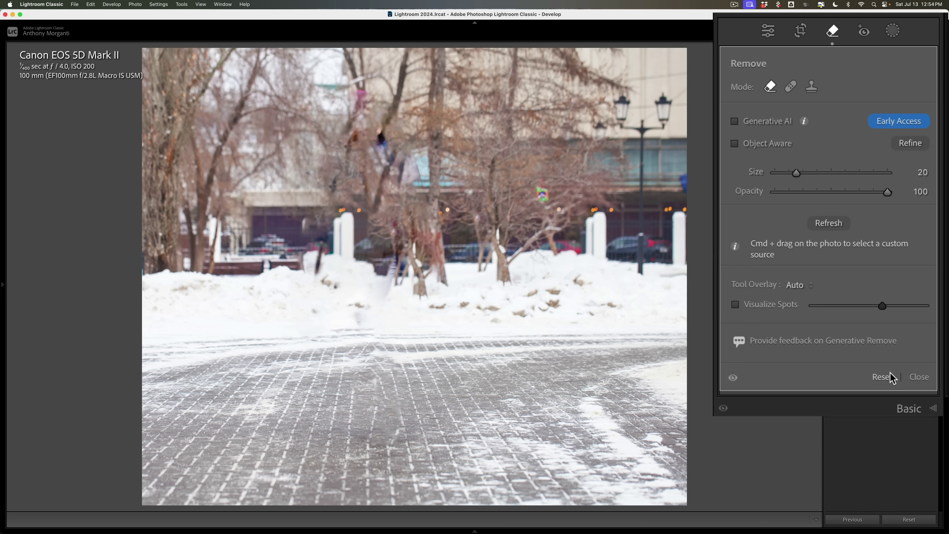
# Reset the removals, enable object-aware removal, and brush a size-20 mask around the whole woman.
pyautogui.click(886, 377)
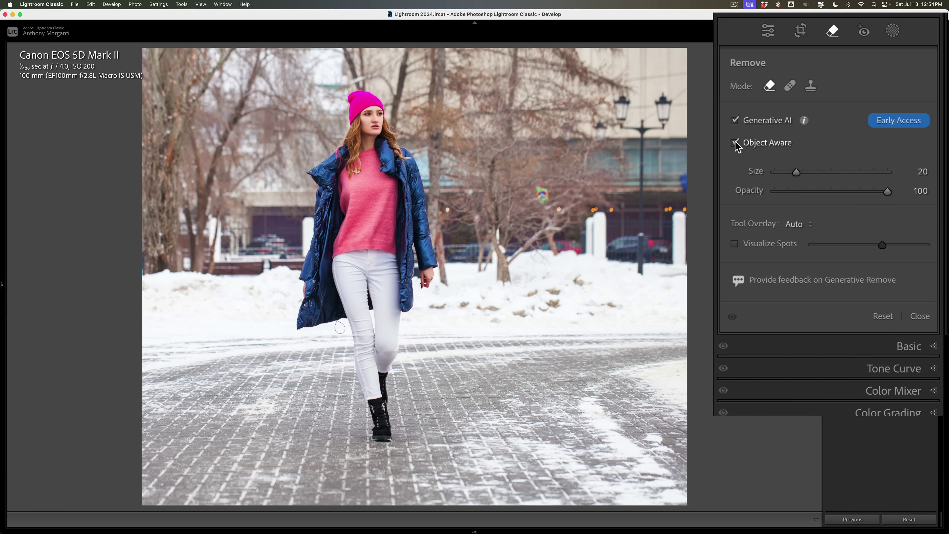
pyautogui.click(734, 143)
pyautogui.moveTo(385, 142)
pyautogui.mouseDown()
pyautogui.moveTo(353, 96)
pyautogui.moveTo(349, 118)
pyautogui.moveTo(331, 104)
pyautogui.moveTo(296, 147)
pyautogui.moveTo(300, 183)
pyautogui.moveTo(272, 341)
pyautogui.moveTo(335, 345)
pyautogui.mouseUp()
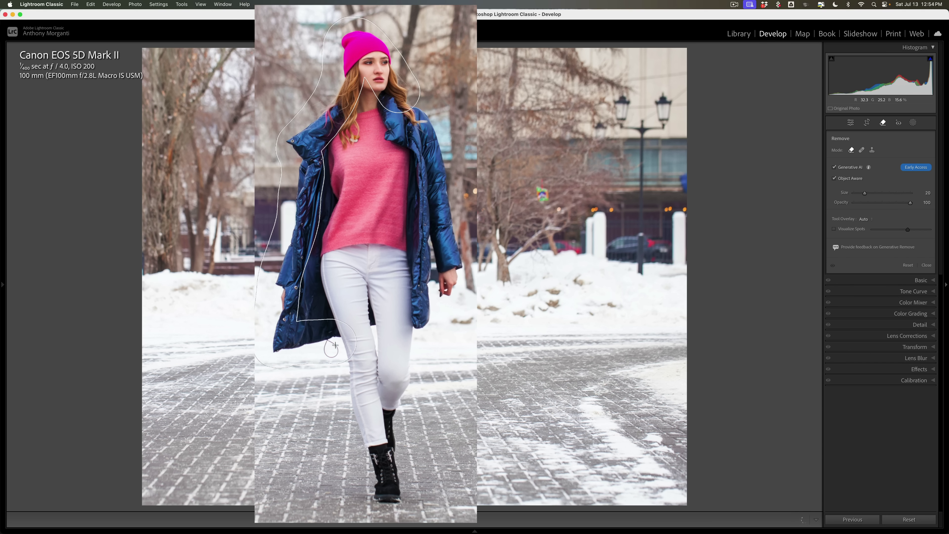
pyautogui.moveTo(353, 405)
pyautogui.mouseDown()
pyautogui.moveTo(355, 460)
pyautogui.moveTo(377, 494)
pyautogui.moveTo(403, 494)
pyautogui.moveTo(388, 389)
pyautogui.moveTo(447, 283)
pyautogui.moveTo(438, 175)
pyautogui.moveTo(400, 92)
pyautogui.moveTo(410, 100)
pyautogui.mouseUp()
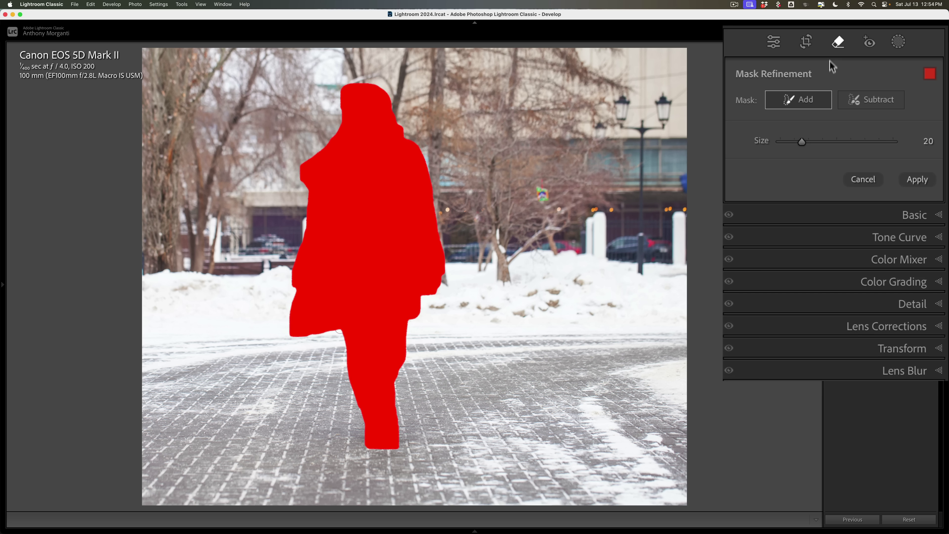
# Erase the masked woman with Generative AI, compare variations 2/3 and 3/3, and keep 1/3.
pyautogui.click(915, 180)
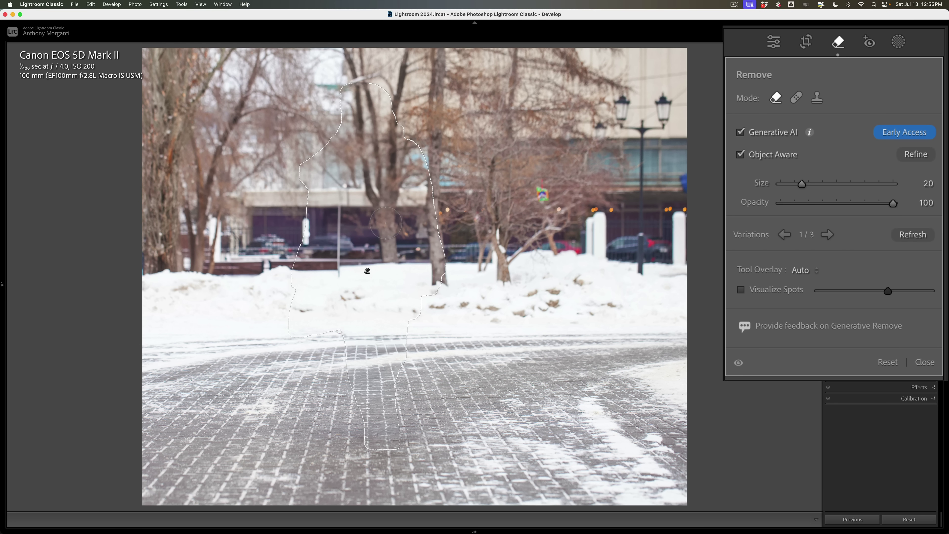
pyautogui.click(827, 234)
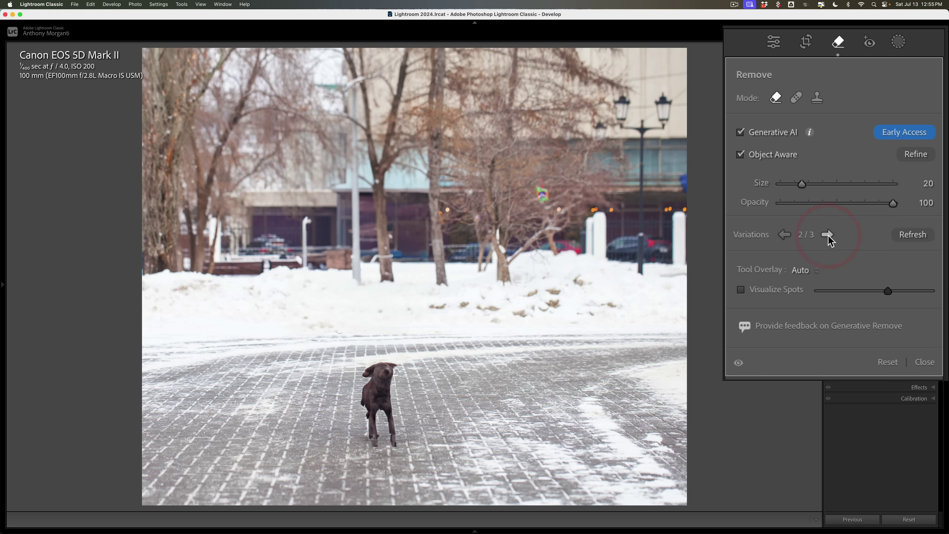
pyautogui.click(827, 234)
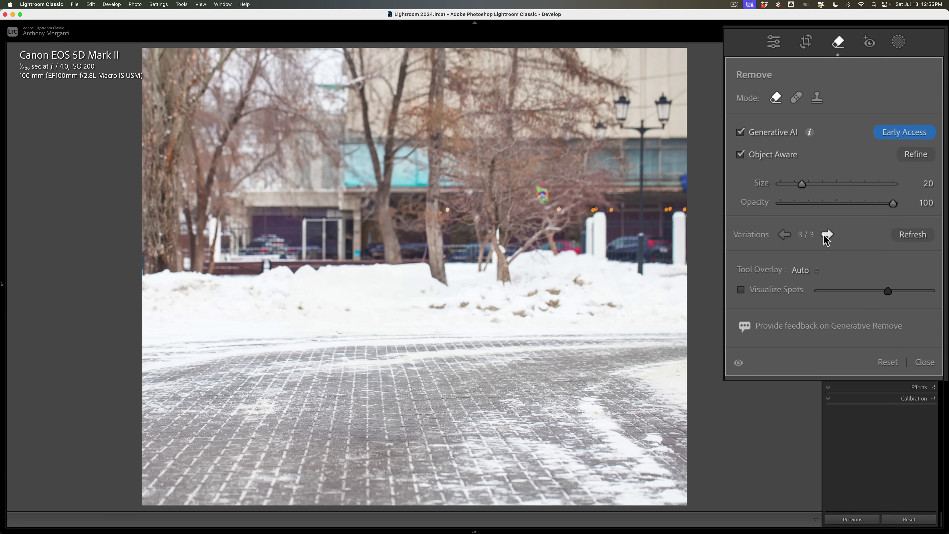
pyautogui.click(824, 235)
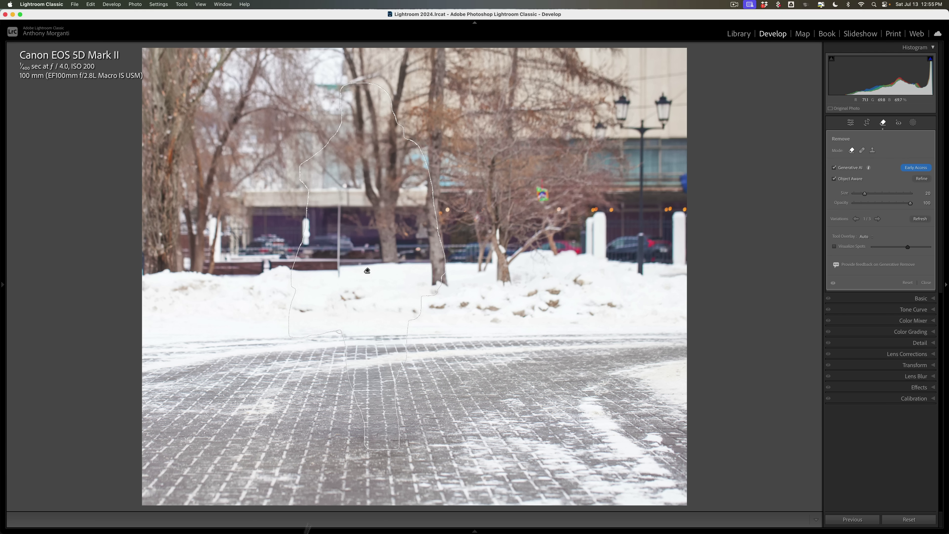
pyautogui.moveTo(307, 531)
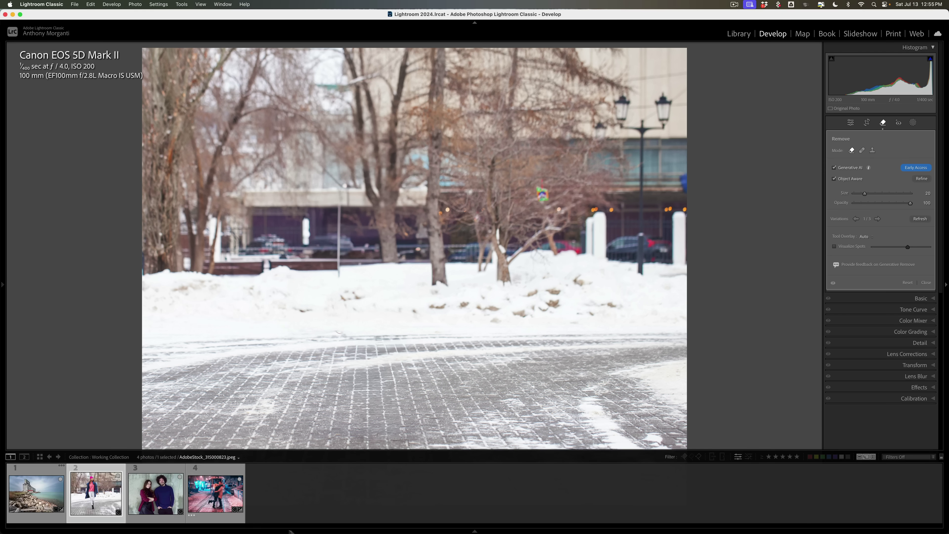
# Open the couple photo and turn off Generative AI and Object Aware.
pyautogui.click(159, 499)
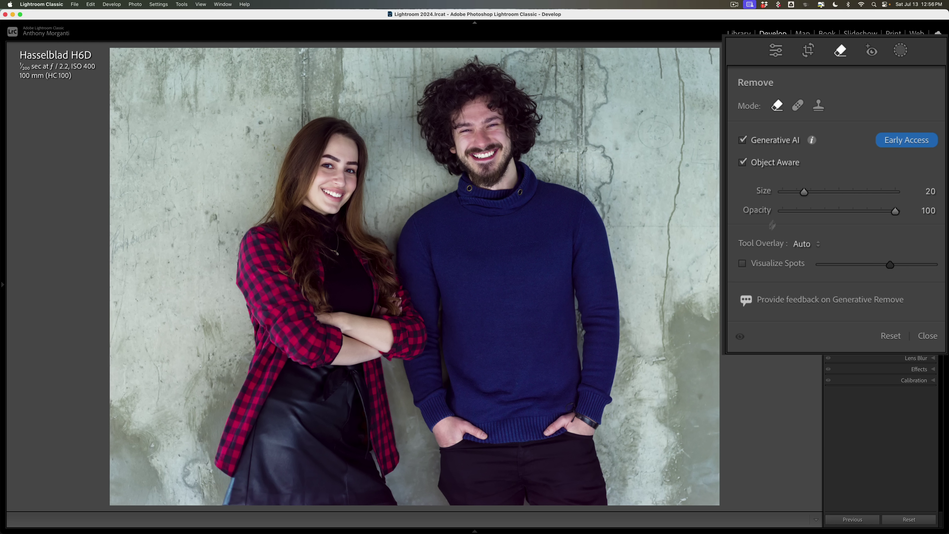
pyautogui.click(742, 140)
pyautogui.click(742, 162)
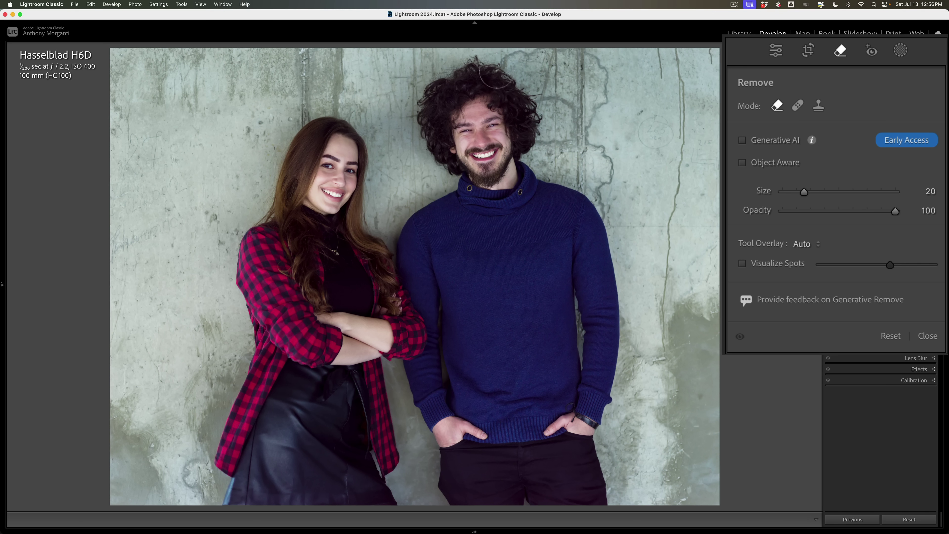
# Paint the Remove brush over the man from head to feet beside the woman.
pyautogui.moveTo(497, 71)
pyautogui.mouseDown()
pyautogui.moveTo(461, 69)
pyautogui.moveTo(427, 116)
pyautogui.moveTo(450, 182)
pyautogui.moveTo(410, 237)
pyautogui.moveTo(411, 273)
pyautogui.moveTo(440, 349)
pyautogui.moveTo(432, 386)
pyautogui.moveTo(412, 387)
pyautogui.moveTo(420, 372)
pyautogui.moveTo(409, 374)
pyautogui.moveTo(414, 391)
pyautogui.moveTo(458, 502)
pyautogui.moveTo(599, 500)
pyautogui.moveTo(608, 304)
pyautogui.moveTo(578, 174)
pyautogui.moveTo(531, 151)
pyautogui.moveTo(511, 91)
pyautogui.moveTo(456, 106)
pyautogui.moveTo(513, 154)
pyautogui.moveTo(552, 219)
pyautogui.moveTo(581, 328)
pyautogui.moveTo(576, 457)
pyautogui.moveTo(475, 470)
pyautogui.moveTo(453, 424)
pyautogui.moveTo(444, 224)
pyautogui.moveTo(456, 124)
pyautogui.moveTo(502, 170)
pyautogui.moveTo(560, 327)
pyautogui.moveTo(556, 423)
pyautogui.moveTo(532, 449)
pyautogui.moveTo(532, 345)
pyautogui.moveTo(482, 173)
pyautogui.moveTo(472, 204)
pyautogui.moveTo(521, 419)
pyautogui.moveTo(498, 451)
pyautogui.moveTo(477, 411)
pyautogui.moveTo(480, 344)
pyautogui.moveTo(461, 227)
pyautogui.moveTo(474, 420)
pyautogui.mouseUp()
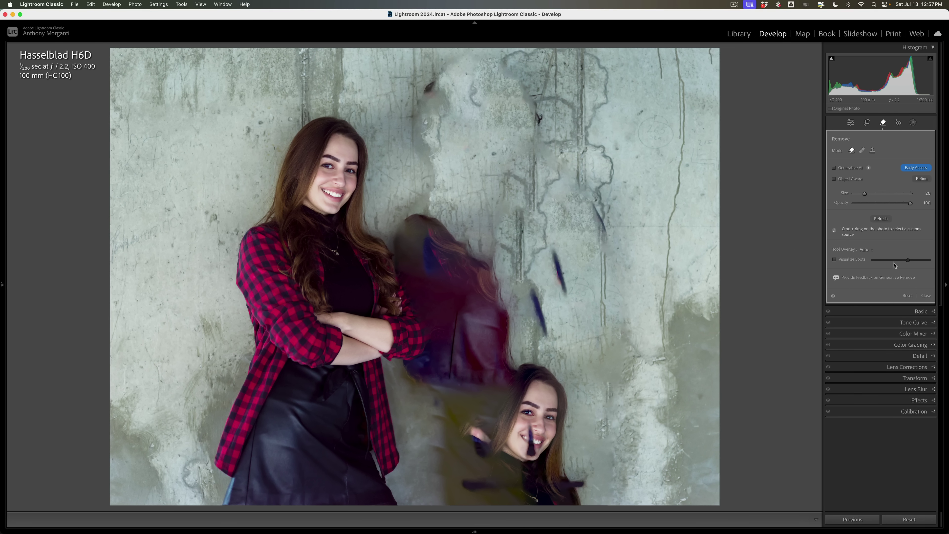
# Reset the botched removal, re-enable Generative AI and Object Aware, and brush over the man.
pyautogui.click(907, 295)
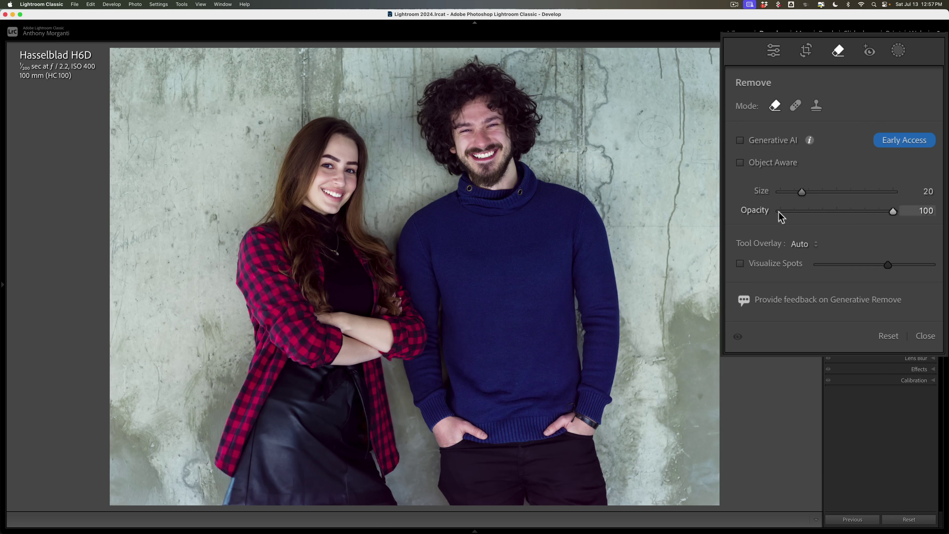
pyautogui.click(745, 141)
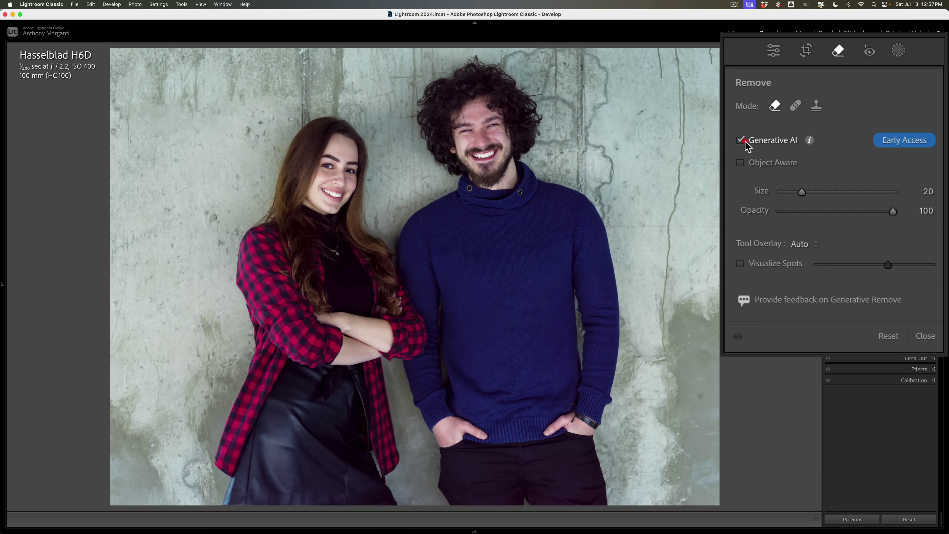
pyautogui.click(741, 163)
pyautogui.moveTo(478, 66)
pyautogui.mouseDown()
pyautogui.moveTo(453, 77)
pyautogui.moveTo(427, 108)
pyautogui.moveTo(430, 146)
pyautogui.moveTo(452, 185)
pyautogui.moveTo(412, 235)
pyautogui.moveTo(411, 270)
pyautogui.moveTo(436, 332)
pyautogui.moveTo(432, 363)
pyautogui.moveTo(412, 372)
pyautogui.moveTo(447, 494)
pyautogui.moveTo(573, 503)
pyautogui.moveTo(599, 491)
pyautogui.moveTo(611, 367)
pyautogui.moveTo(601, 251)
pyautogui.moveTo(576, 191)
pyautogui.moveTo(541, 164)
pyautogui.moveTo(531, 118)
pyautogui.moveTo(489, 60)
pyautogui.mouseUp()
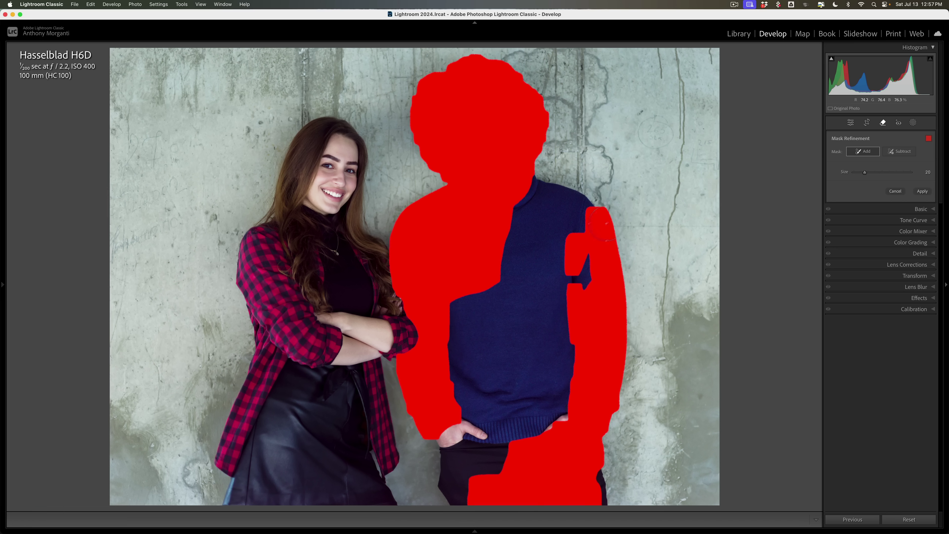
# Extend the red mask over the man's shoulder and sweater, raising the brush size to 27.
pyautogui.moveTo(590, 220)
pyautogui.mouseDown()
pyautogui.moveTo(524, 191)
pyautogui.moveTo(577, 260)
pyautogui.moveTo(552, 411)
pyautogui.moveTo(593, 498)
pyautogui.moveTo(489, 481)
pyautogui.moveTo(459, 495)
pyautogui.moveTo(448, 426)
pyautogui.moveTo(452, 309)
pyautogui.moveTo(513, 212)
pyautogui.moveTo(546, 282)
pyautogui.moveTo(545, 249)
pyautogui.moveTo(544, 283)
pyautogui.mouseUp()
pyautogui.press(']')
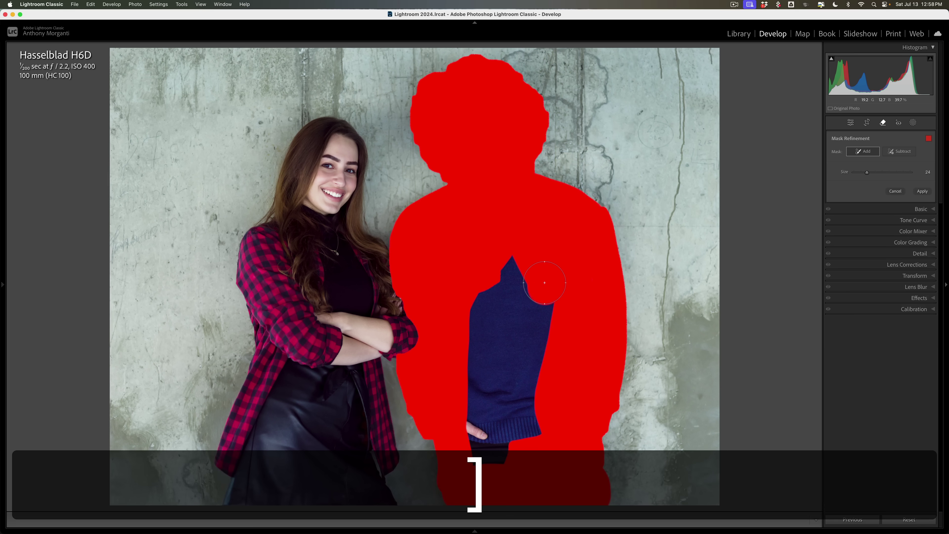
pyautogui.moveTo(544, 282)
pyautogui.mouseDown()
pyautogui.moveTo(534, 434)
pyautogui.moveTo(516, 273)
pyautogui.moveTo(482, 335)
pyautogui.moveTo(473, 454)
pyautogui.moveTo(497, 461)
pyautogui.moveTo(491, 374)
pyautogui.mouseUp()
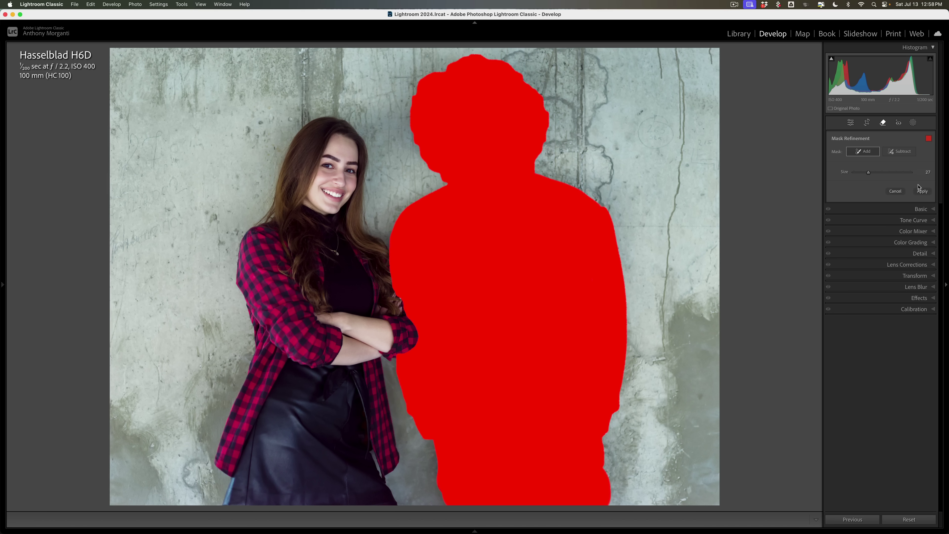
# Generate the removal, view variations 2/3 and 3/3, then reset to restore the man.
pyautogui.click(922, 191)
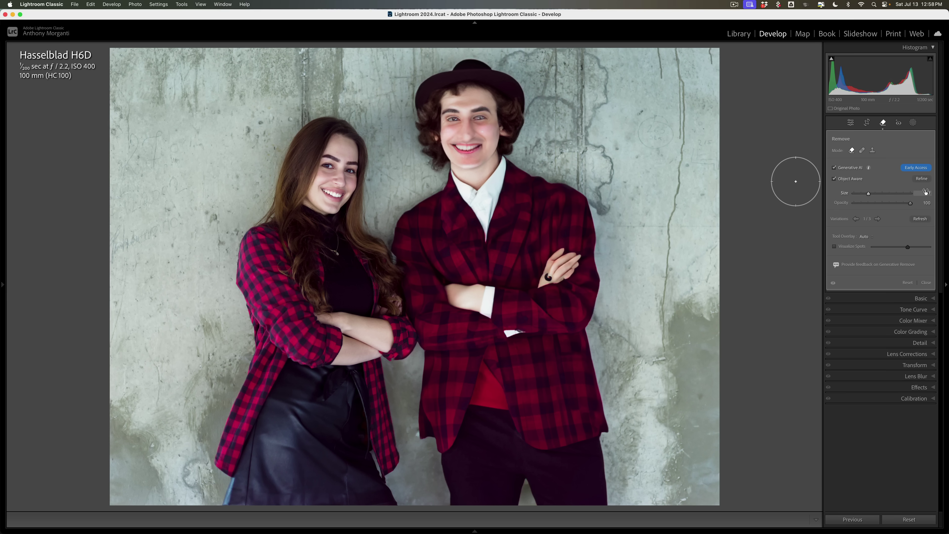
pyautogui.click(877, 219)
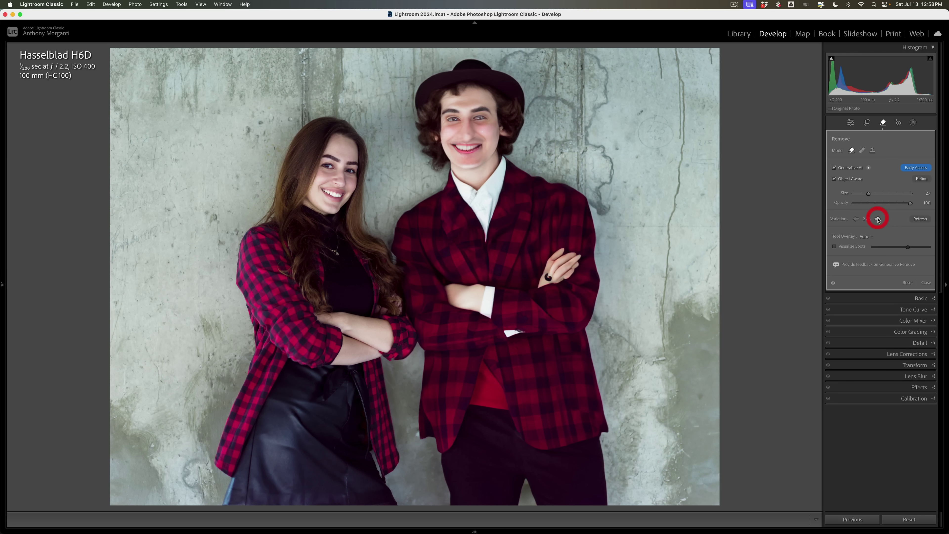
pyautogui.click(877, 219)
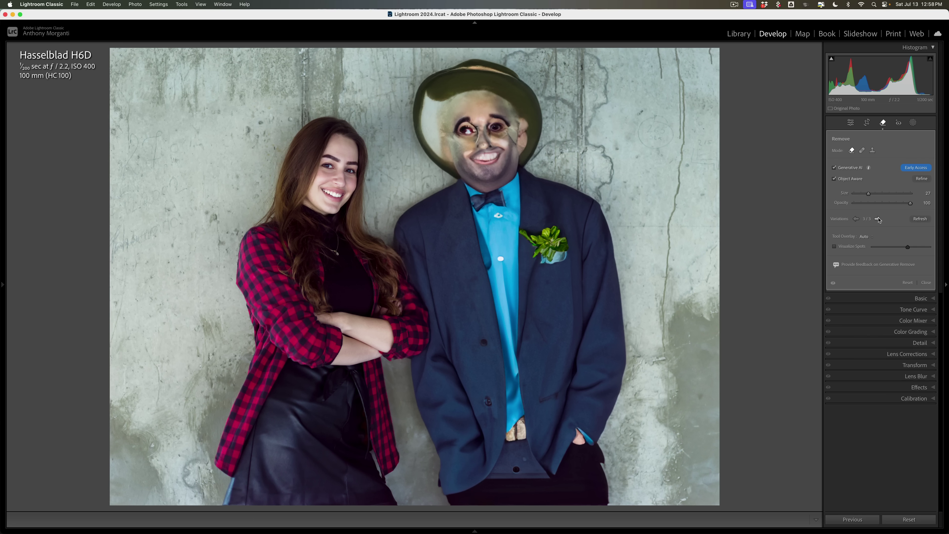
pyautogui.click(907, 283)
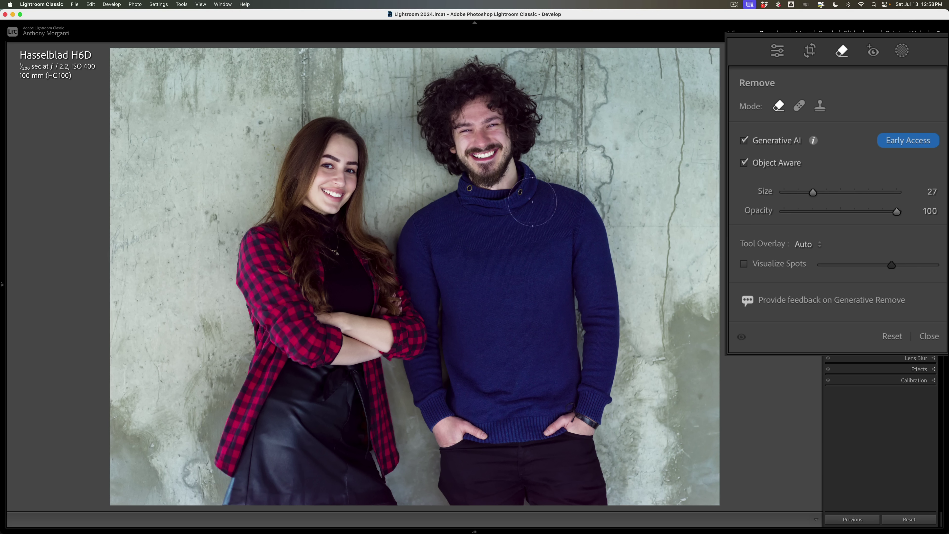
# Turn Object Aware off, keeping Generative AI on, and raise the brush size to 39.
pyautogui.click(745, 163)
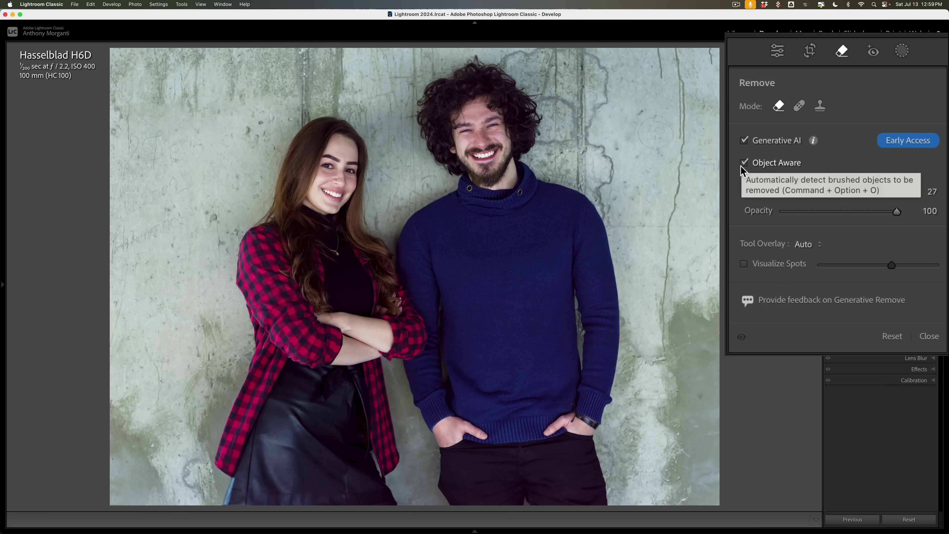
pyautogui.click(743, 163)
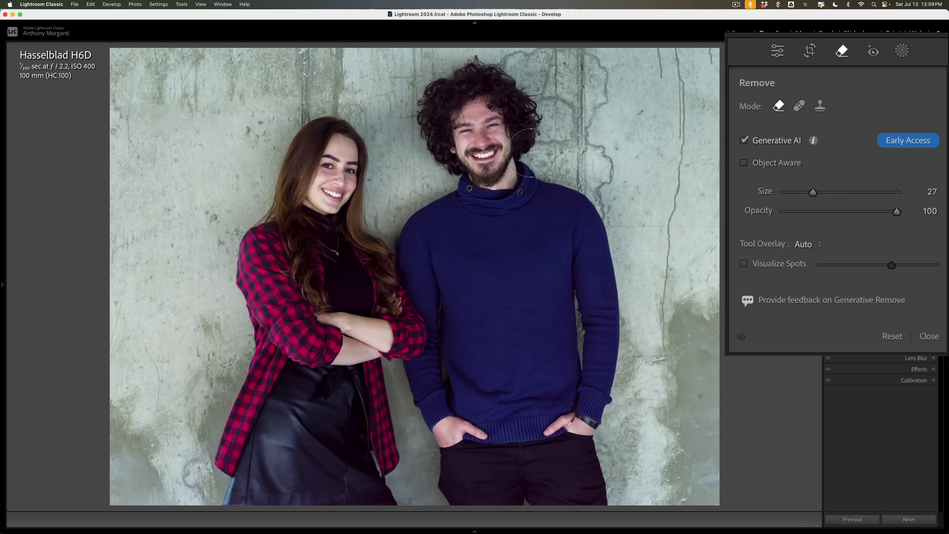
pyautogui.press(']')
pyautogui.press(']')
pyautogui.press(']')
pyautogui.press(']')
pyautogui.press(']')
pyautogui.press(']')
# Paint one wide stroke over the man from the top of the wall to the bottom.
pyautogui.moveTo(401, 66)
pyautogui.mouseDown()
pyautogui.moveTo(593, 77)
pyautogui.moveTo(609, 187)
pyautogui.moveTo(620, 499)
pyautogui.moveTo(446, 495)
pyautogui.moveTo(431, 386)
pyautogui.moveTo(452, 355)
pyautogui.moveTo(449, 313)
pyautogui.moveTo(421, 254)
pyautogui.moveTo(396, 123)
pyautogui.moveTo(505, 127)
pyautogui.moveTo(537, 149)
pyautogui.moveTo(572, 249)
pyautogui.moveTo(585, 377)
pyautogui.moveTo(564, 454)
pyautogui.moveTo(526, 173)
pyautogui.moveTo(508, 195)
pyautogui.moveTo(515, 433)
pyautogui.moveTo(498, 461)
pyautogui.moveTo(461, 197)
pyautogui.moveTo(443, 150)
pyautogui.moveTo(465, 279)
pyautogui.moveTo(436, 444)
pyautogui.moveTo(437, 506)
pyautogui.moveTo(456, 499)
pyautogui.moveTo(489, 339)
pyautogui.moveTo(514, 298)
pyautogui.moveTo(530, 294)
pyautogui.mouseUp()
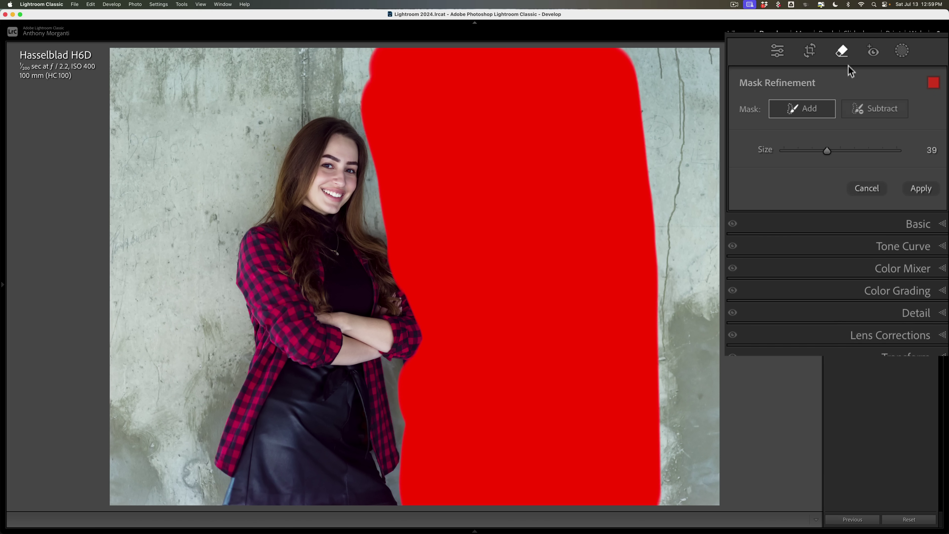
# Subtract the woman's sleeve from the mask using a brush shrunk to size 17.
pyautogui.click(901, 114)
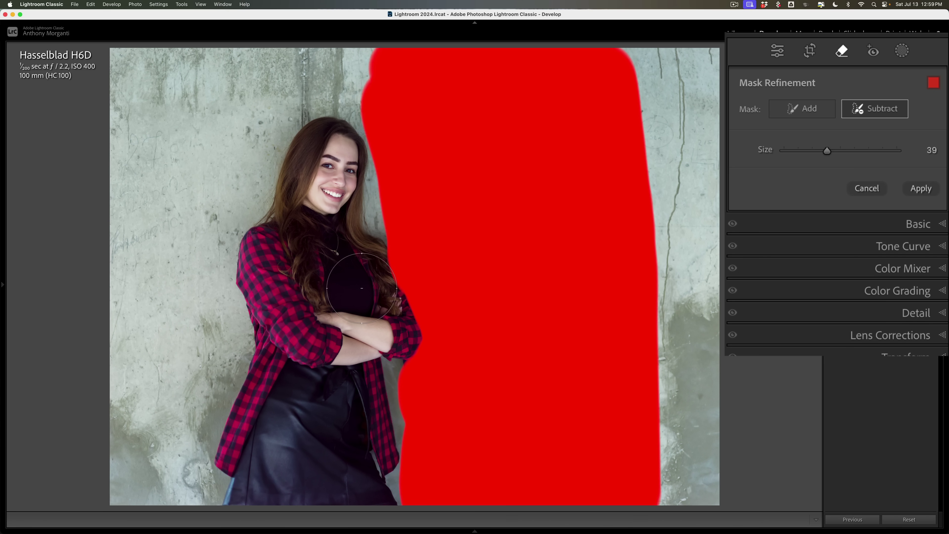
pyautogui.press('[')
pyautogui.press('[')
pyautogui.press('[')
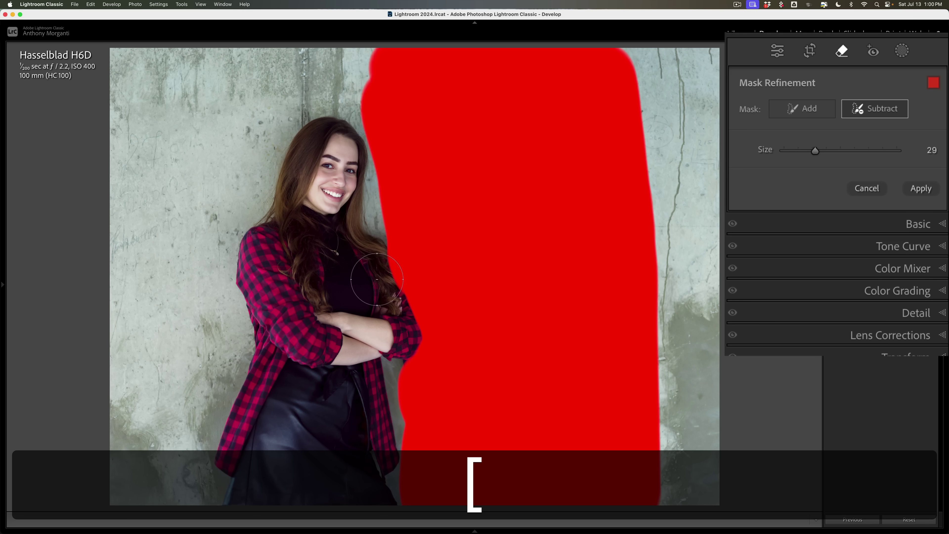
pyautogui.press('[')
pyautogui.press('[')
pyautogui.press('[')
pyautogui.press('[')
pyautogui.press('[')
pyautogui.press('[')
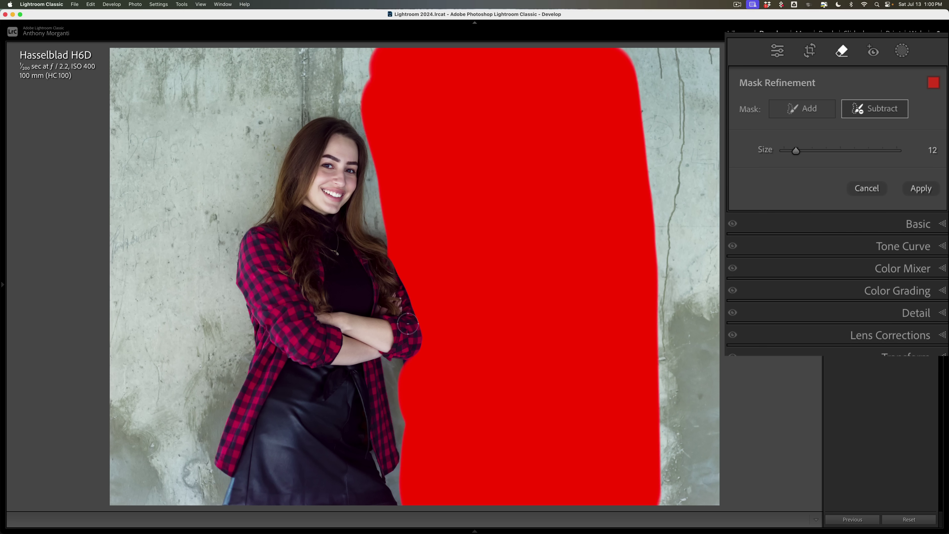
pyautogui.click(409, 331)
# Generate the removal and cycle through the alternative concrete-wall fills.
pyautogui.click(919, 188)
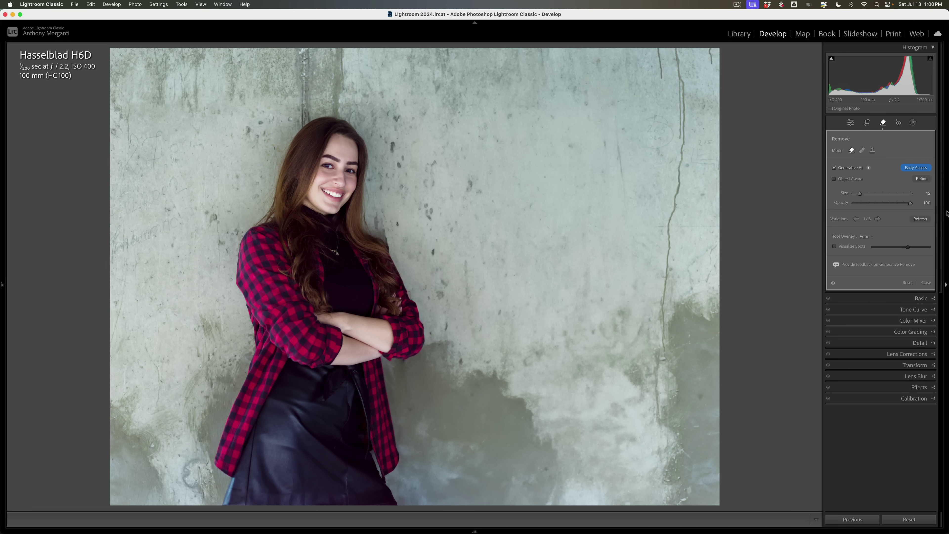
pyautogui.click(877, 219)
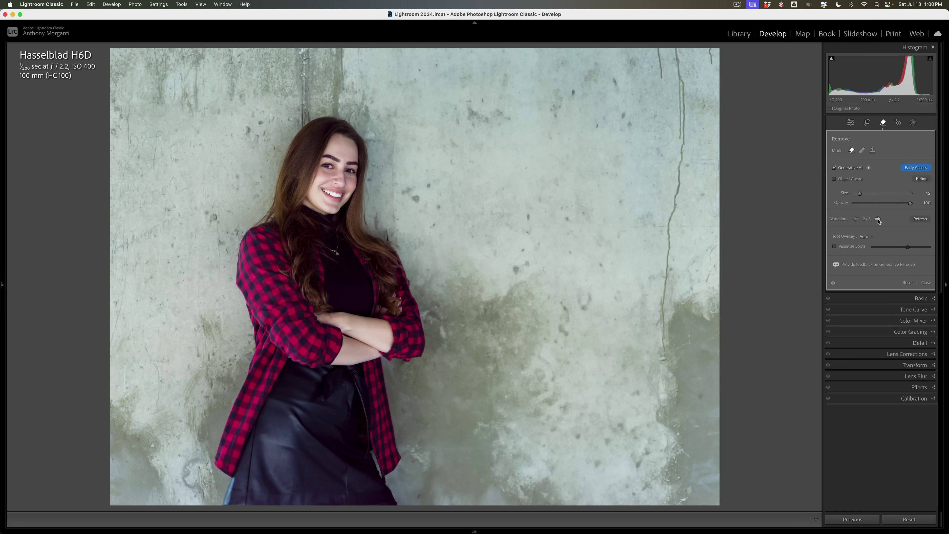
pyautogui.click(877, 218)
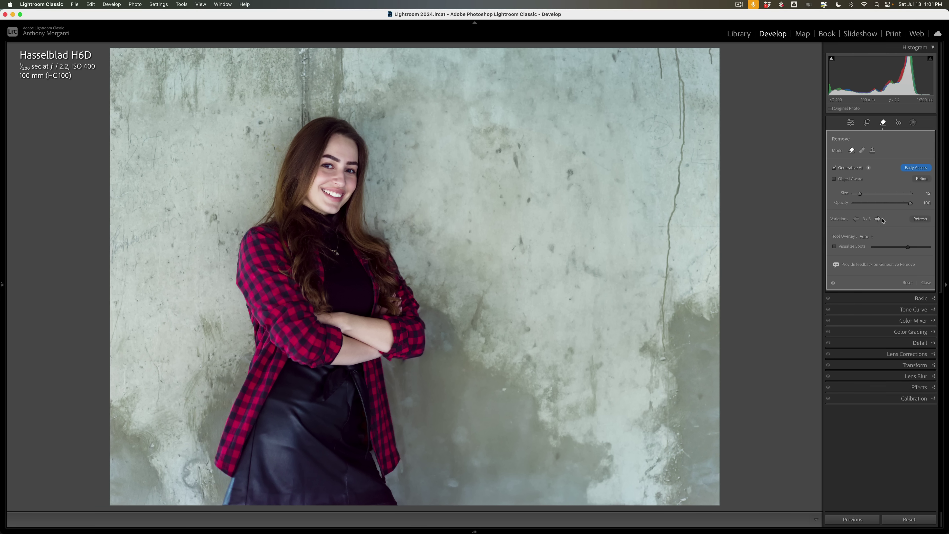
# Open the snowy tram photo, enable Object Aware, and outline the embracing couple with a larger brush.
pyautogui.moveTo(376, 527)
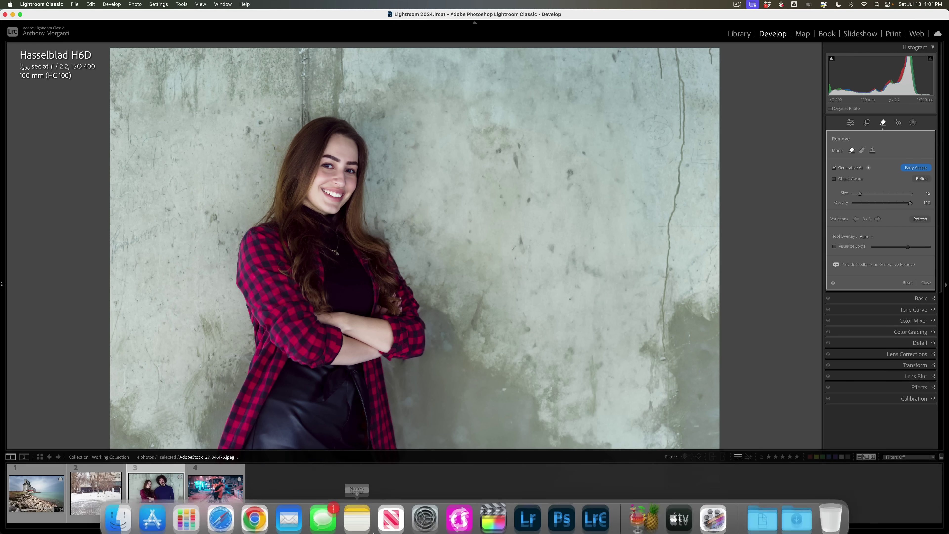
pyautogui.click(227, 487)
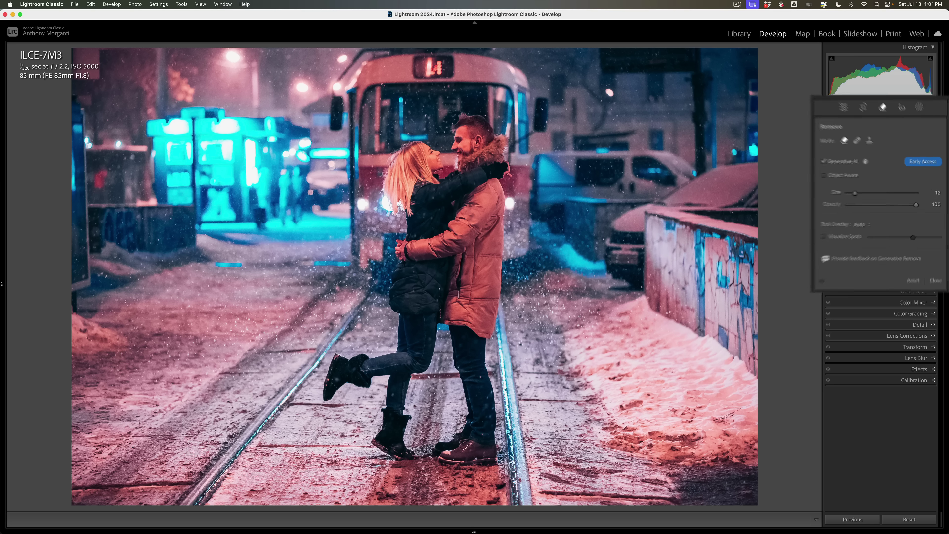
pyautogui.click(834, 178)
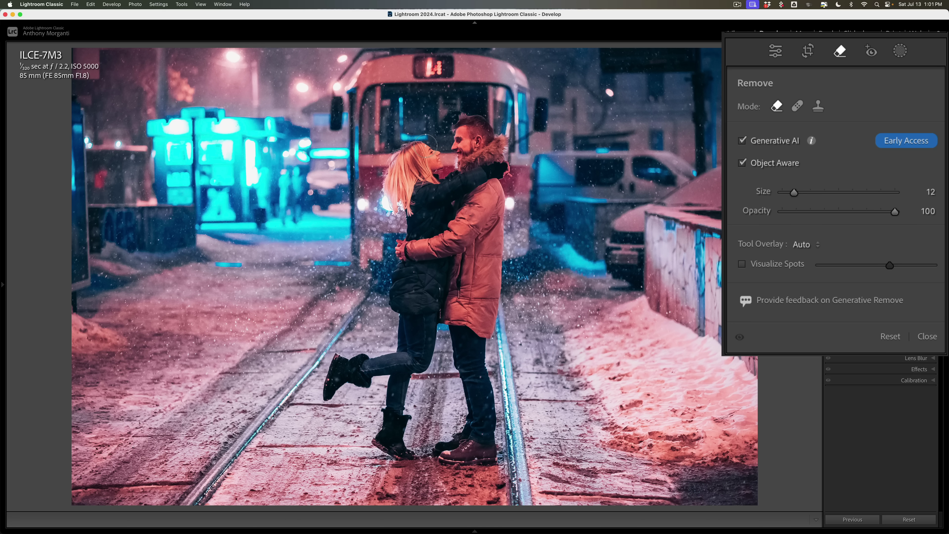
pyautogui.press(']')
pyautogui.press(']')
pyautogui.press(']')
pyautogui.moveTo(415, 142)
pyautogui.mouseDown()
pyautogui.moveTo(376, 165)
pyautogui.moveTo(370, 187)
pyautogui.moveTo(397, 257)
pyautogui.mouseUp()
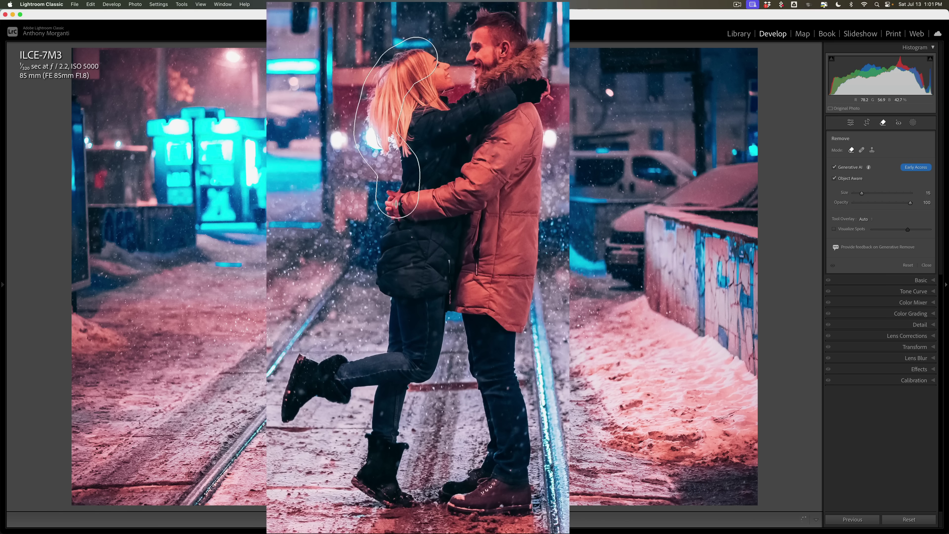
pyautogui.moveTo(397, 204)
pyautogui.mouseDown()
pyautogui.moveTo(390, 318)
pyautogui.moveTo(351, 353)
pyautogui.moveTo(305, 362)
pyautogui.moveTo(287, 408)
pyautogui.moveTo(369, 397)
pyautogui.moveTo(370, 441)
pyautogui.moveTo(353, 489)
pyautogui.moveTo(373, 503)
pyautogui.moveTo(486, 518)
pyautogui.moveTo(518, 480)
pyautogui.moveTo(536, 178)
pyautogui.moveTo(532, 52)
pyautogui.moveTo(508, 24)
pyautogui.moveTo(488, 26)
pyautogui.moveTo(467, 107)
pyautogui.moveTo(434, 93)
pyautogui.moveTo(440, 77)
pyautogui.mouseUp()
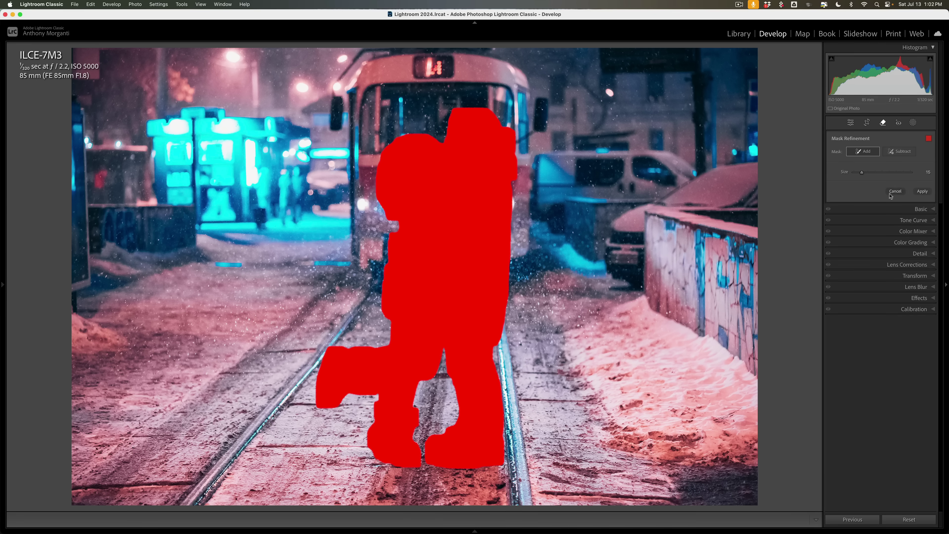
# Generate the couple removal, cycle through its fills, then reset it and turn Object Aware off.
pyautogui.click(920, 190)
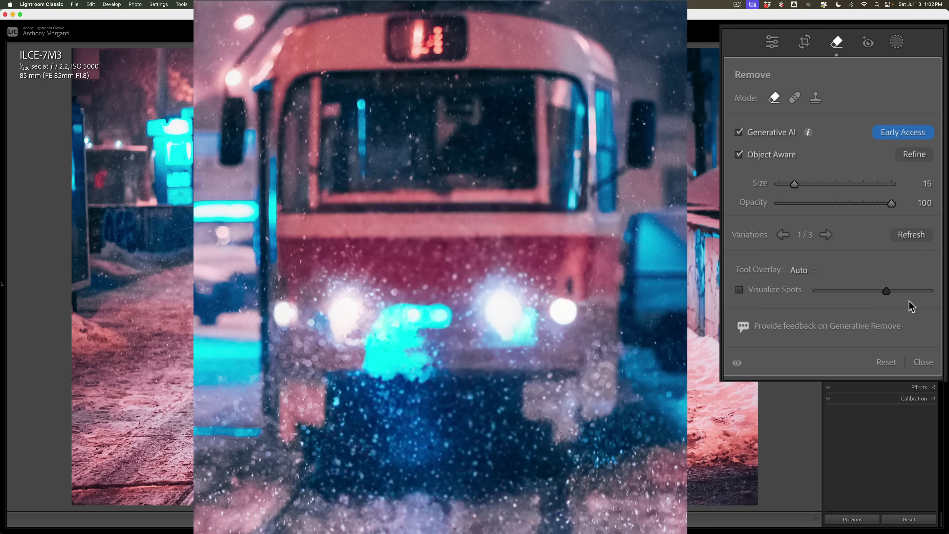
pyautogui.click(825, 235)
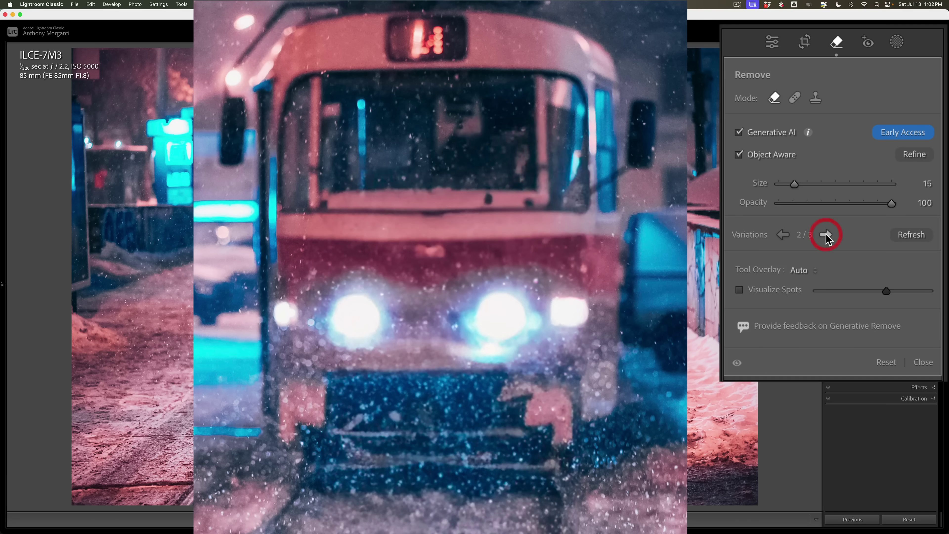
pyautogui.click(826, 235)
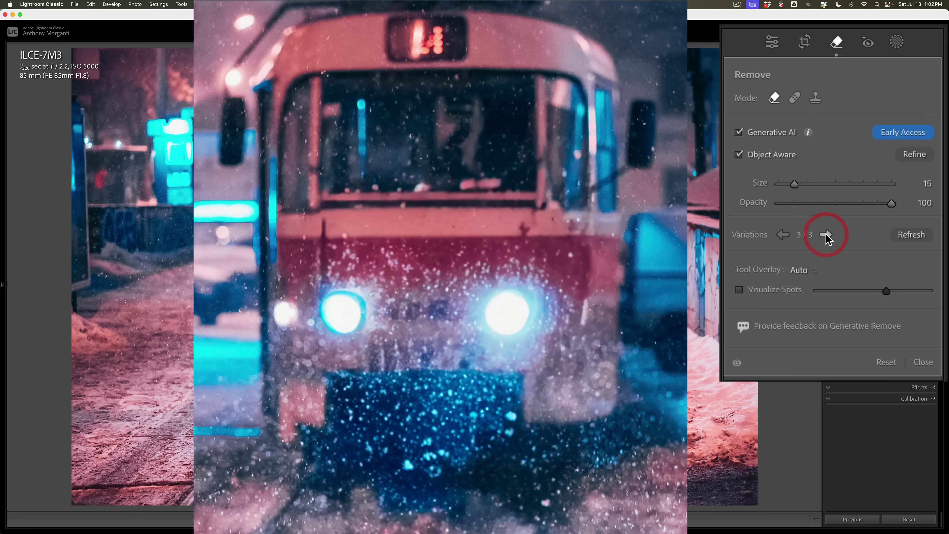
pyautogui.click(826, 234)
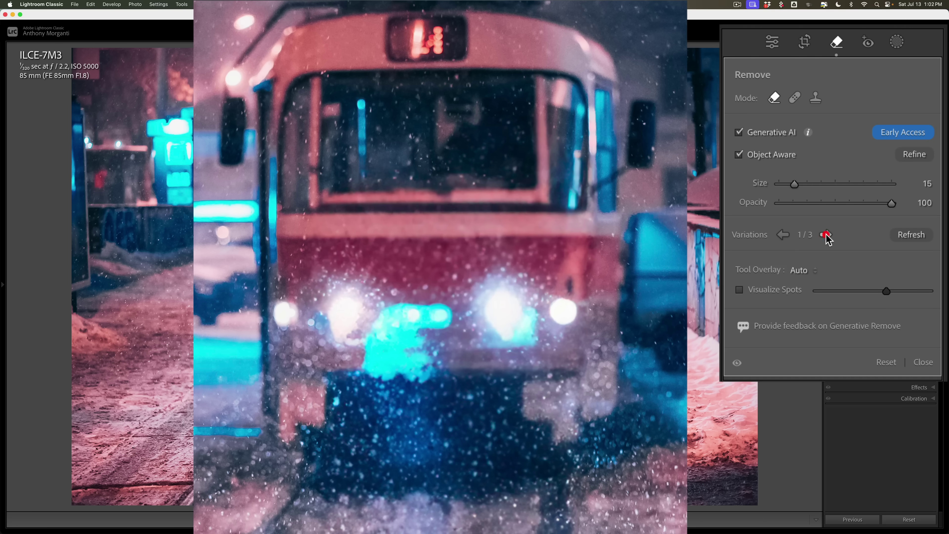
pyautogui.click(825, 235)
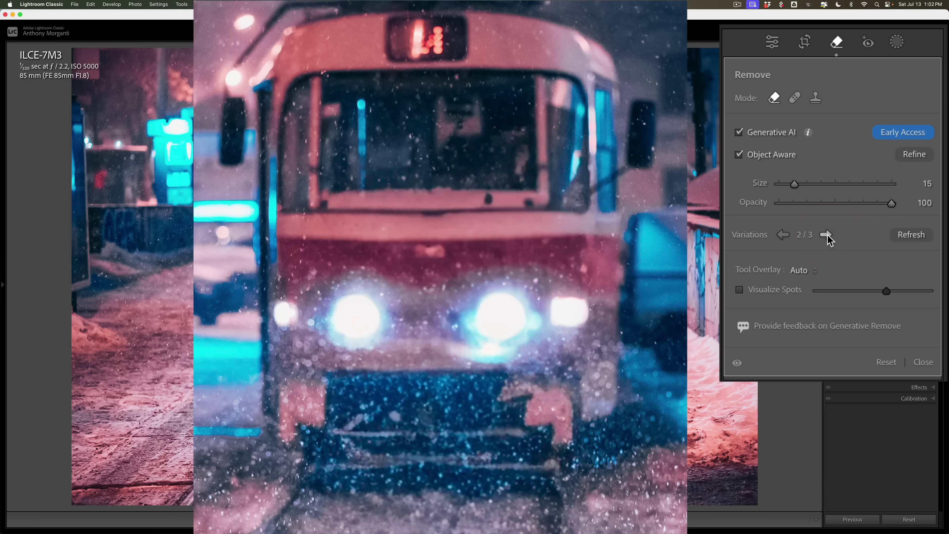
pyautogui.click(825, 235)
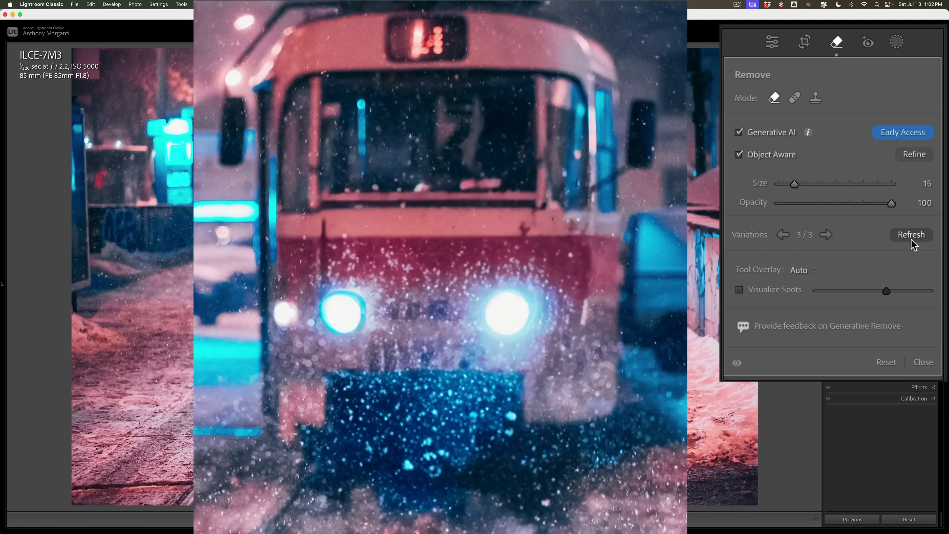
pyautogui.click(886, 362)
pyautogui.click(739, 153)
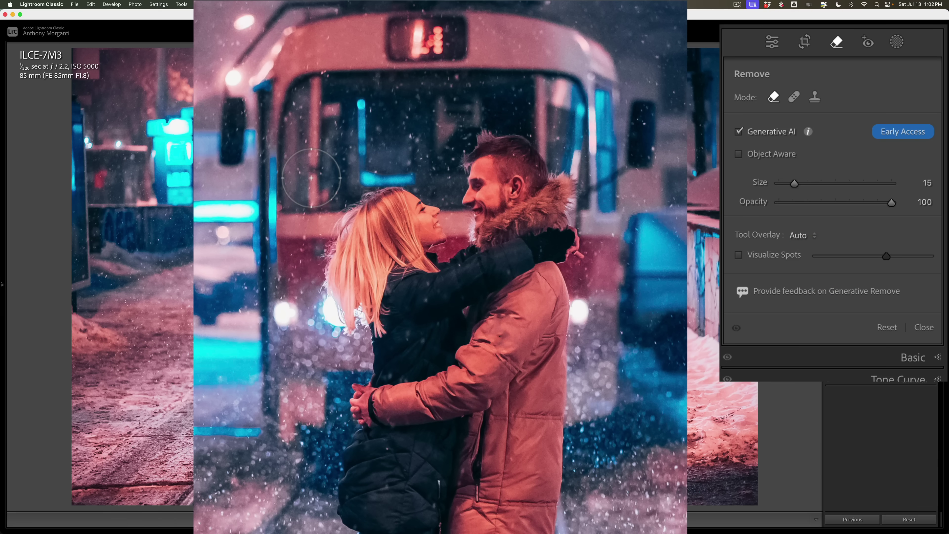
# Paint over the couple at brush size 34, cover the missed corner, and generate the fill.
pyautogui.press(']')
pyautogui.press(']')
pyautogui.press(']')
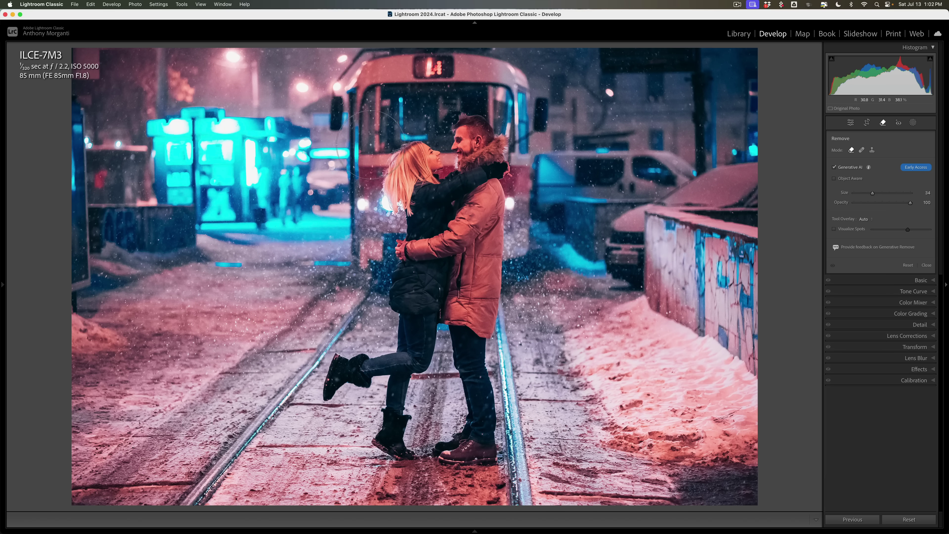
pyautogui.moveTo(372, 142)
pyautogui.mouseDown()
pyautogui.moveTo(499, 138)
pyautogui.moveTo(504, 388)
pyautogui.moveTo(480, 455)
pyautogui.moveTo(390, 452)
pyautogui.moveTo(379, 443)
pyautogui.moveTo(363, 159)
pyautogui.moveTo(360, 374)
pyautogui.moveTo(342, 381)
pyautogui.mouseUp()
pyautogui.moveTo(411, 212)
pyautogui.mouseDown()
pyautogui.moveTo(417, 190)
pyautogui.moveTo(454, 188)
pyautogui.moveTo(462, 209)
pyautogui.moveTo(463, 417)
pyautogui.moveTo(430, 393)
pyautogui.moveTo(414, 223)
pyautogui.mouseUp()
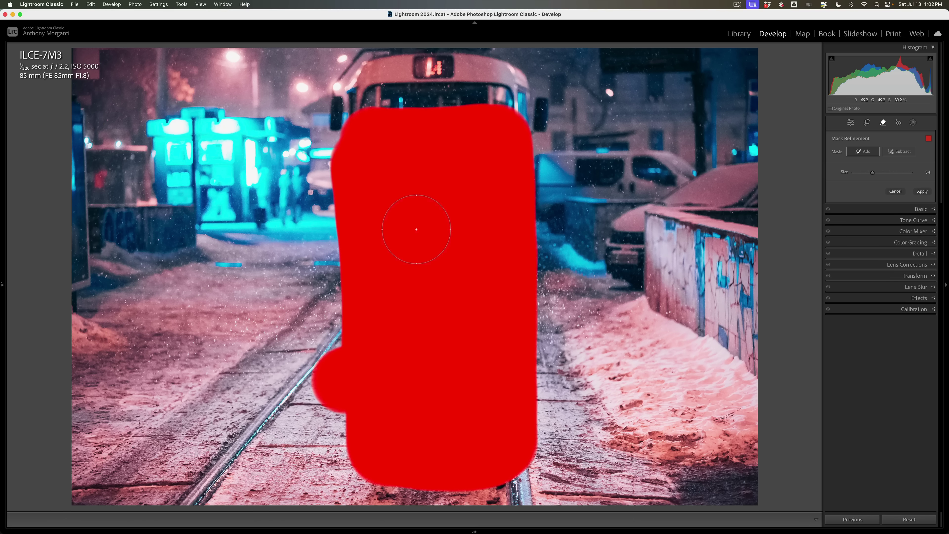
pyautogui.click(921, 191)
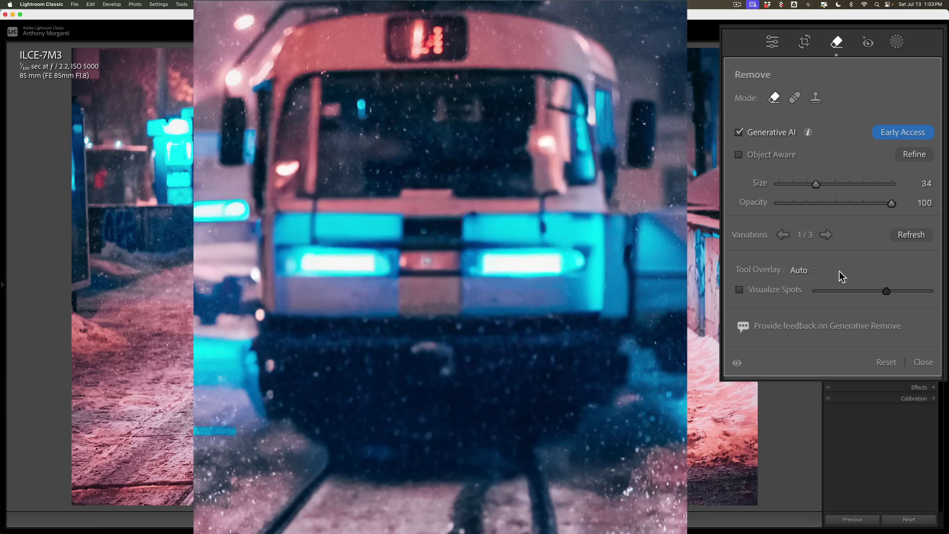
# Cycle to the third tram fill, then generate a fresh one with a cleaner tram front.
pyautogui.click(826, 235)
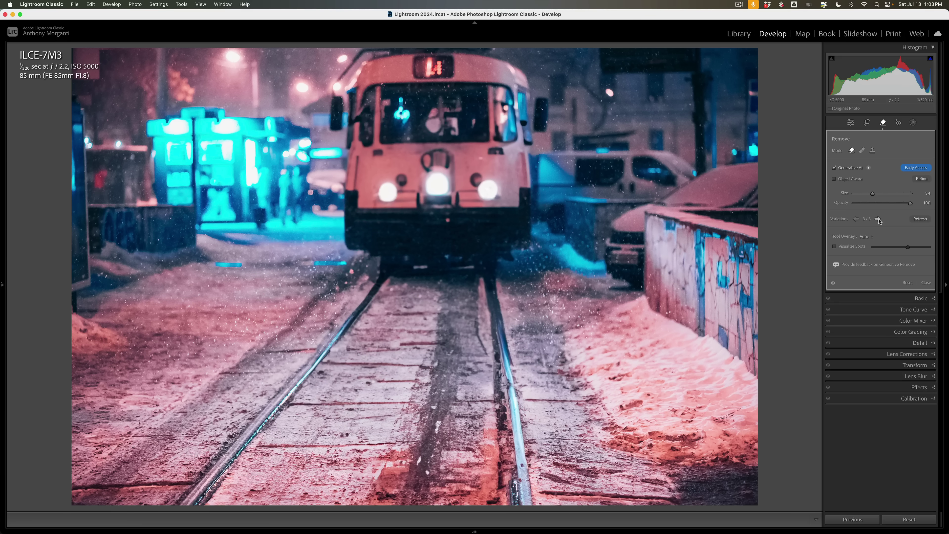
pyautogui.press('Left')
pyautogui.click(878, 219)
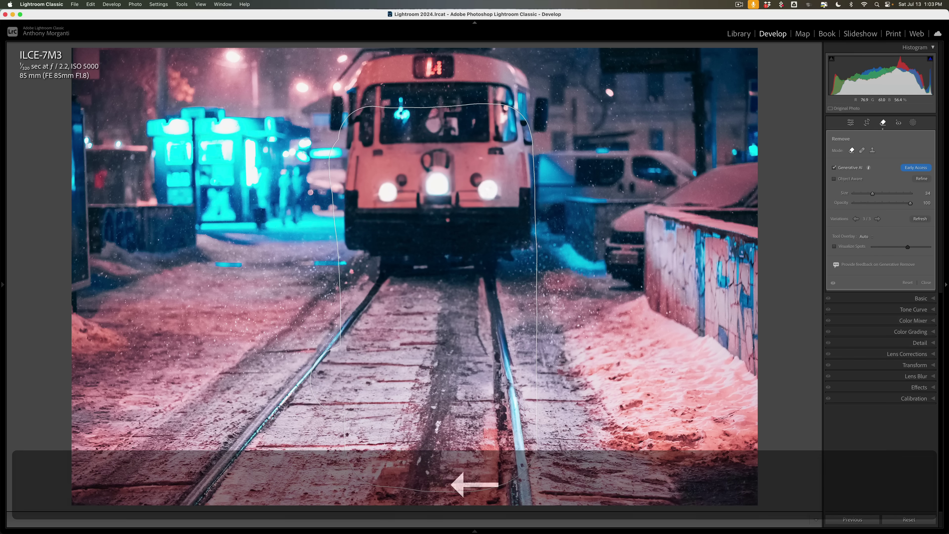
pyautogui.moveTo(390, 512)
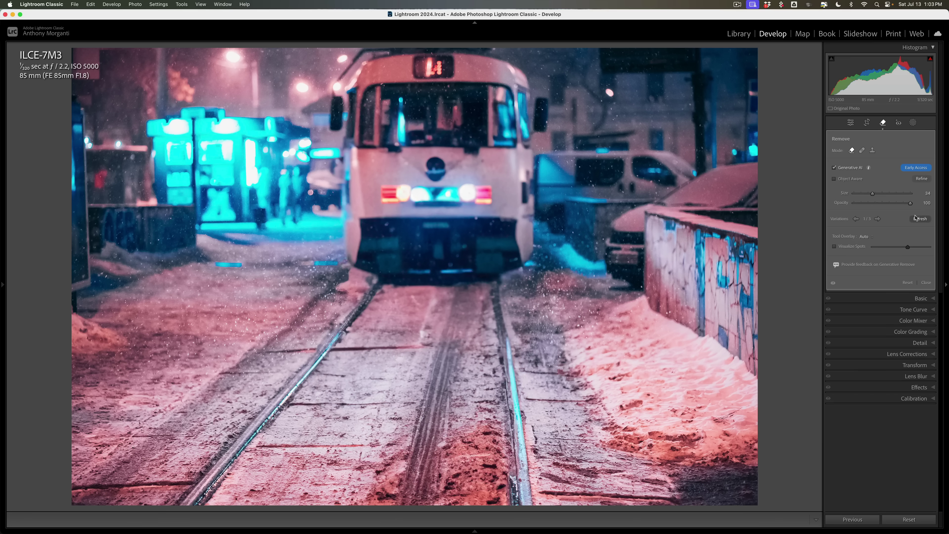
pyautogui.moveTo(474, 531)
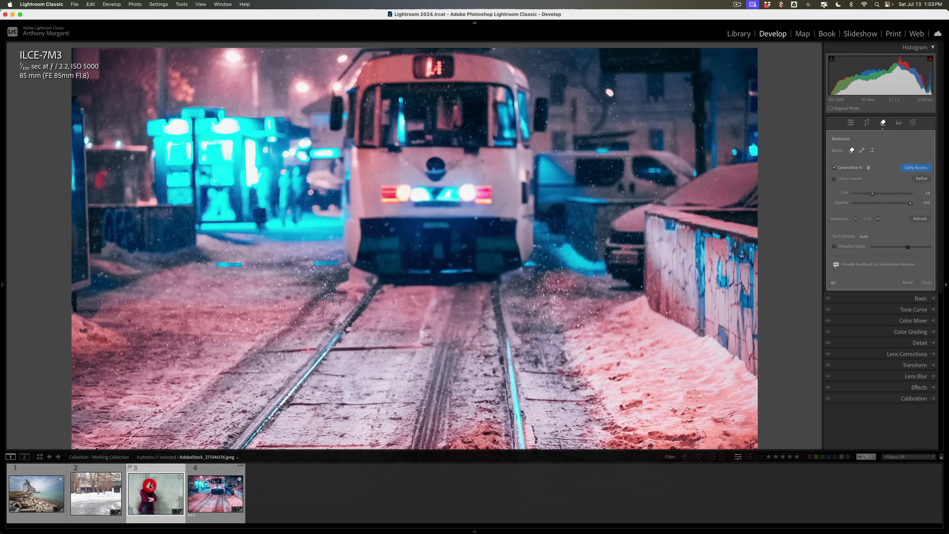
pyautogui.press('Right')
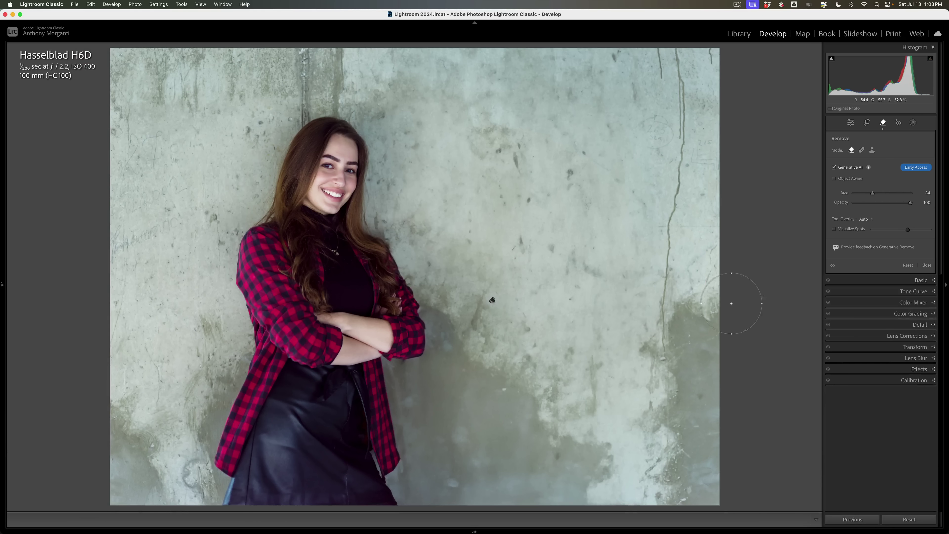